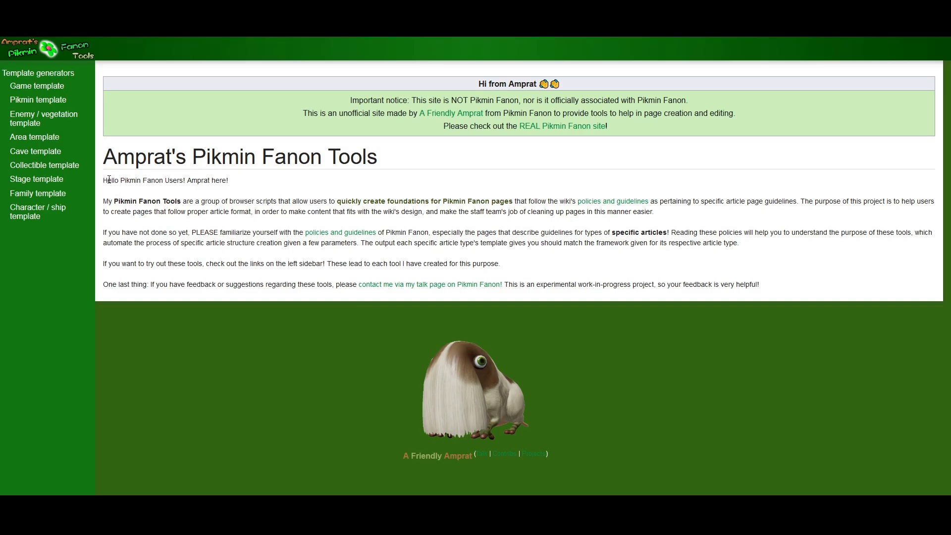
# Review the tools' introduction and the wiki's policies and guidelines page, including the list of specific article guidelines.
pyautogui.moveTo(109, 179); pyautogui.dragTo(250, 180)
pyautogui.click(250, 180)
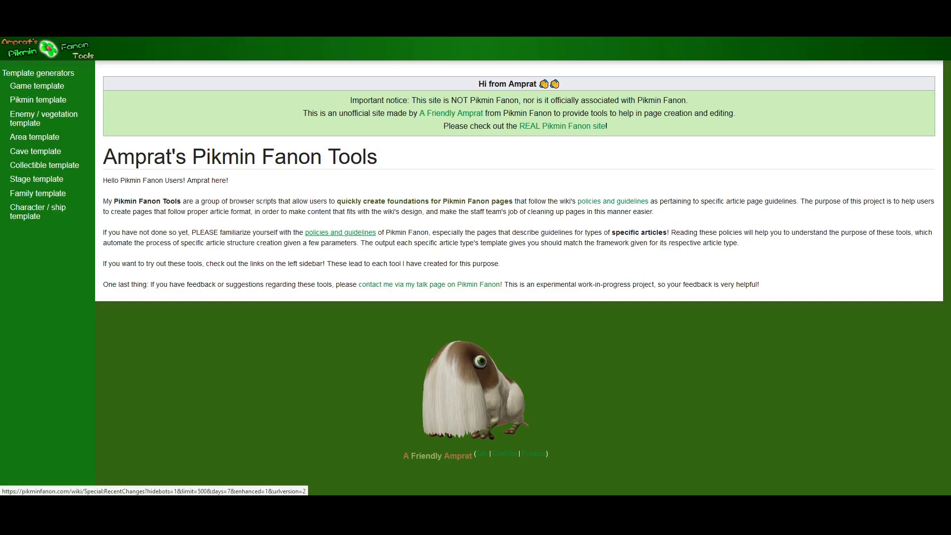
pyautogui.click(743, 293)
pyautogui.scroll(-1, 552, 149)
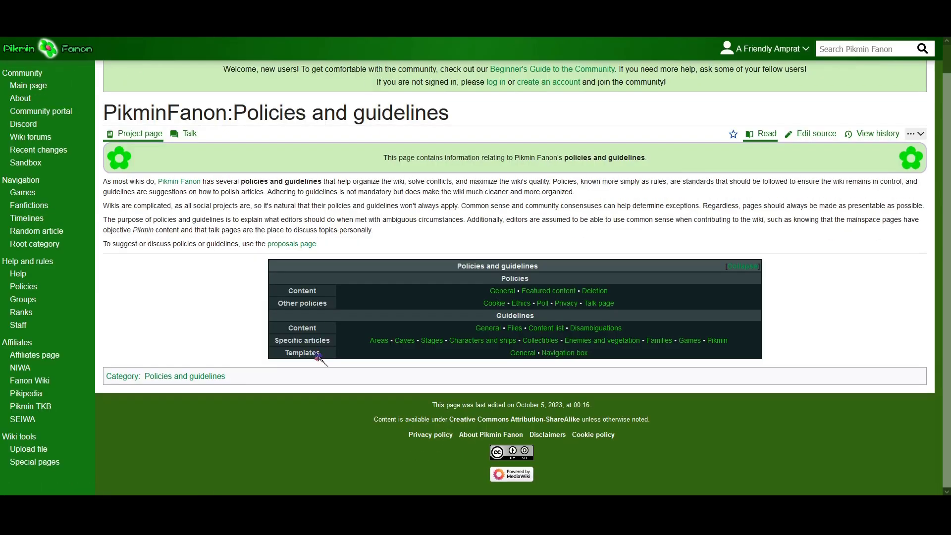
pyautogui.moveTo(370, 340); pyautogui.dragTo(702, 342)
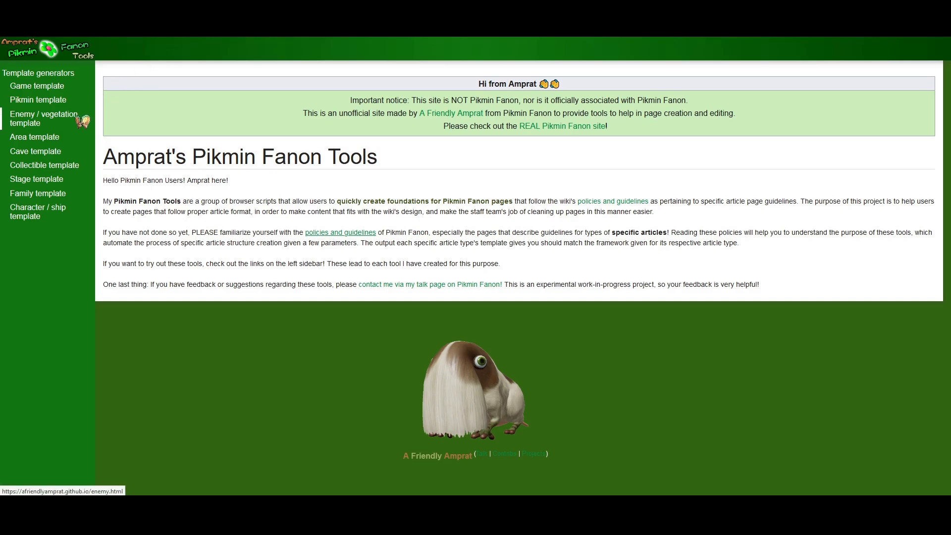
# Open the game template generator and fill in the article name Pikmin 27 and the author's username.
pyautogui.click(35, 89)
pyautogui.scroll(-1, 166, 114)
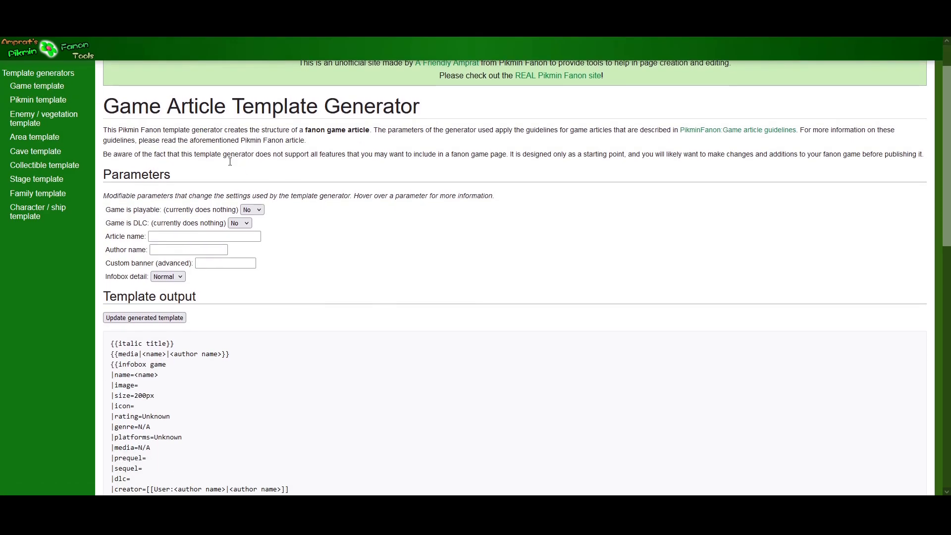
pyautogui.click(224, 233)
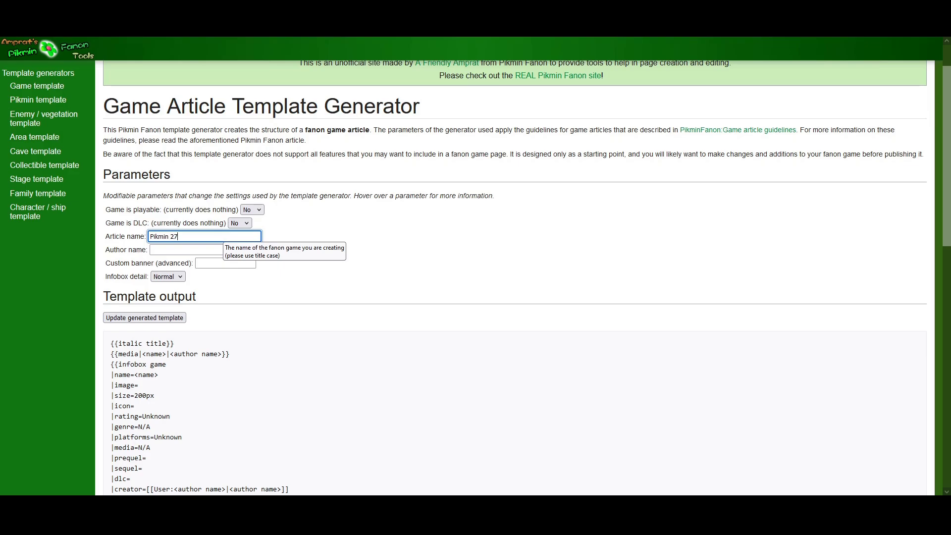
pyautogui.click(204, 247)
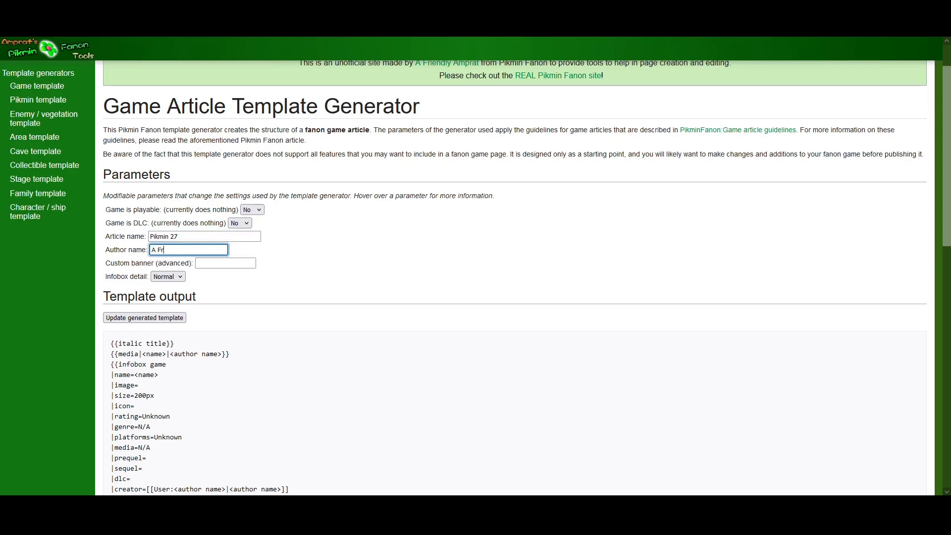
pyautogui.write('A Friendly Amprat')
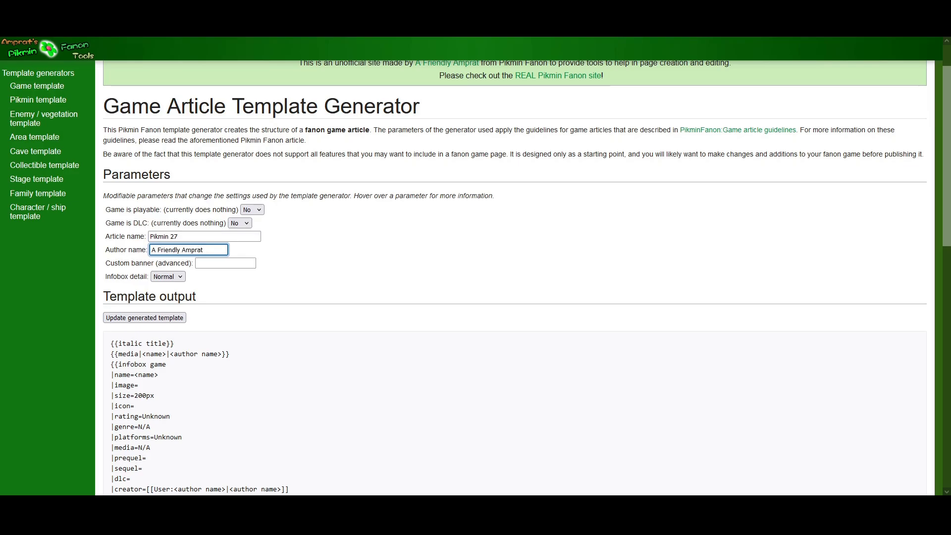
pyautogui.click(278, 246)
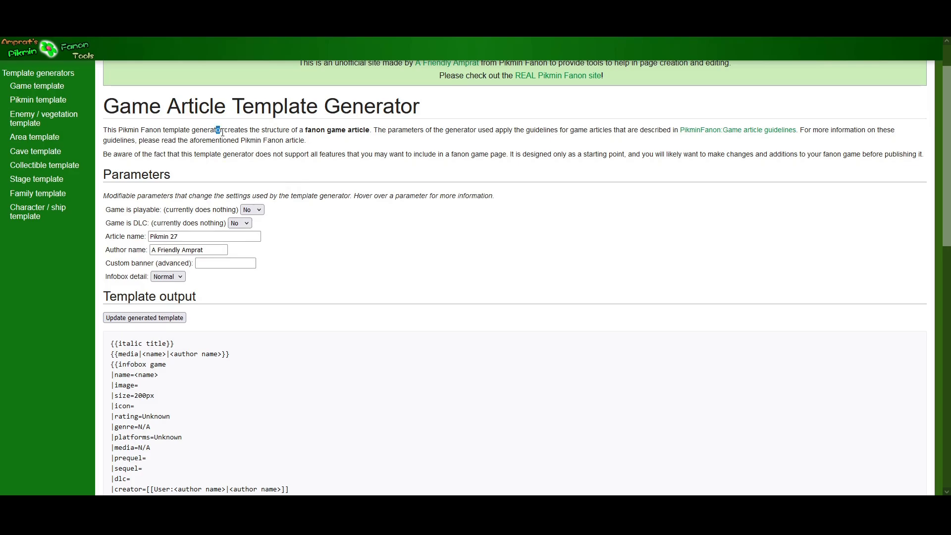
# Update the generated game template with the entered parameters and check the start of the output.
pyautogui.moveTo(223, 132); pyautogui.dragTo(345, 153)
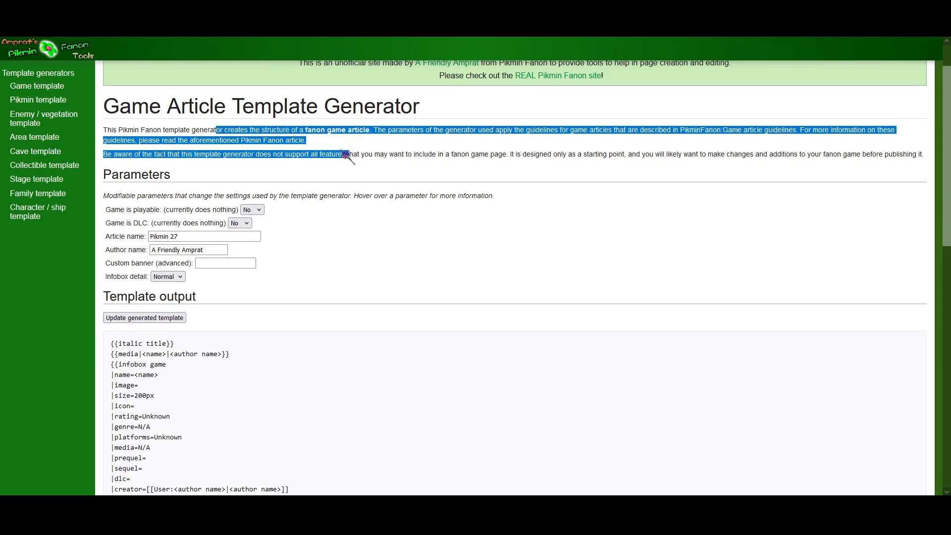
pyautogui.scroll(-1, 347, 154)
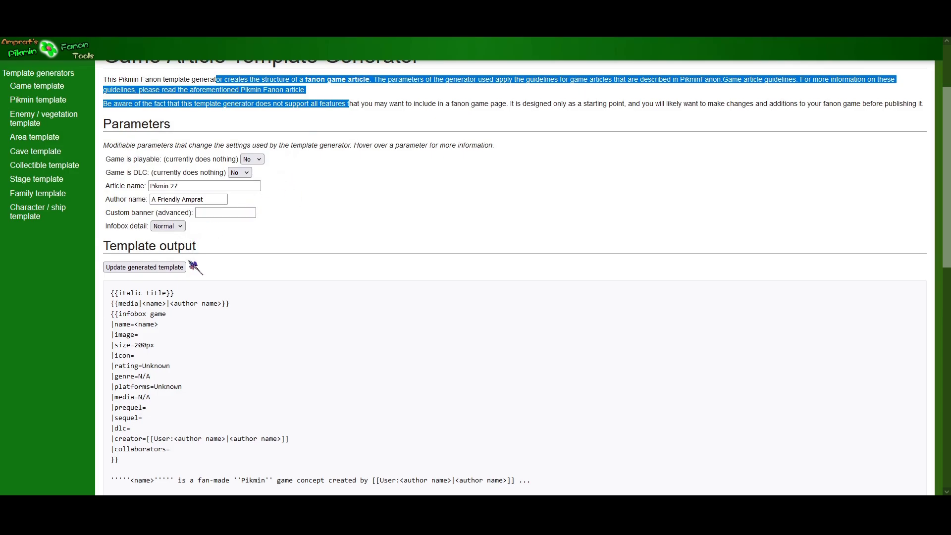
pyautogui.click(214, 264)
pyautogui.click(179, 268)
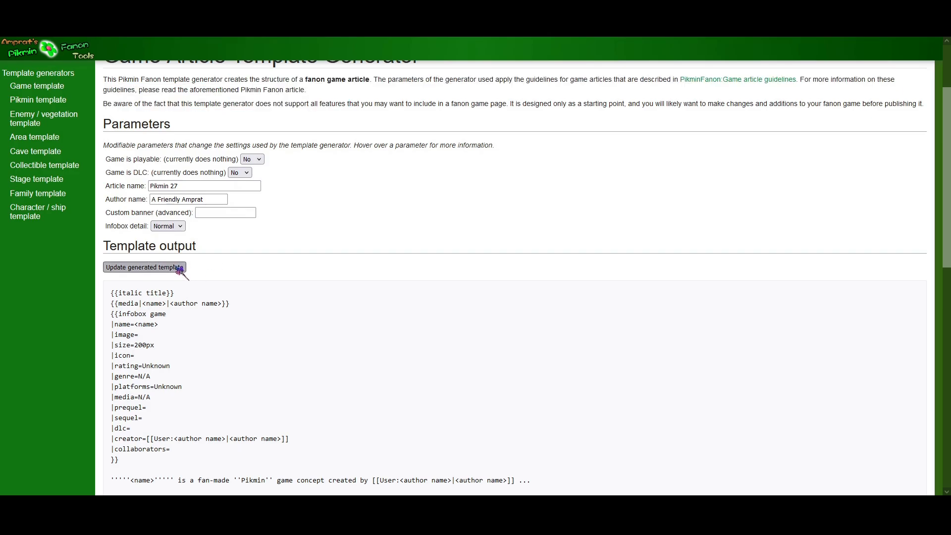
pyautogui.scroll(-1, 227, 223)
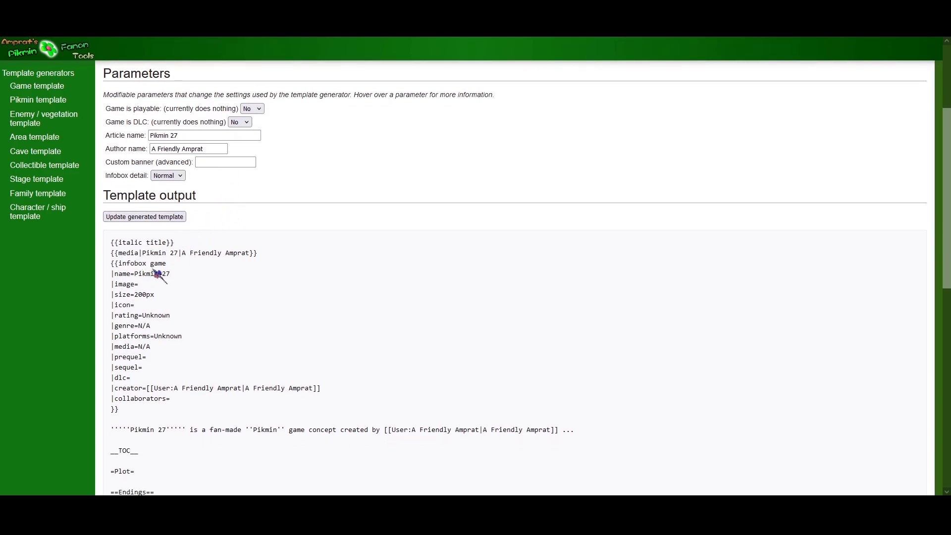
pyautogui.scroll(-1, 158, 275)
pyautogui.moveTo(114, 193); pyautogui.dragTo(158, 195)
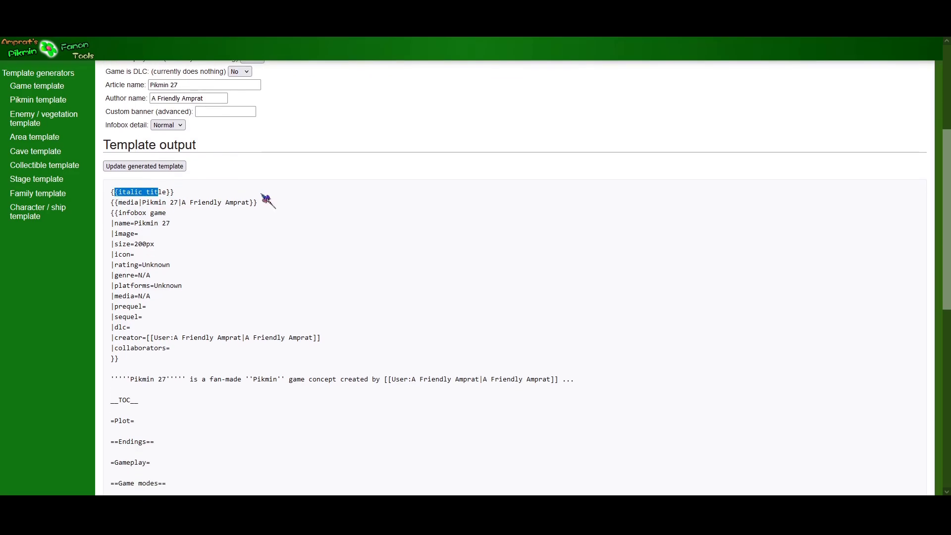
# Read the wiki's game article guidelines for the required sections, from Plot through Gallery, and return to the generator.
pyautogui.scroll(3, 553, 187)
pyautogui.click(248, 9)
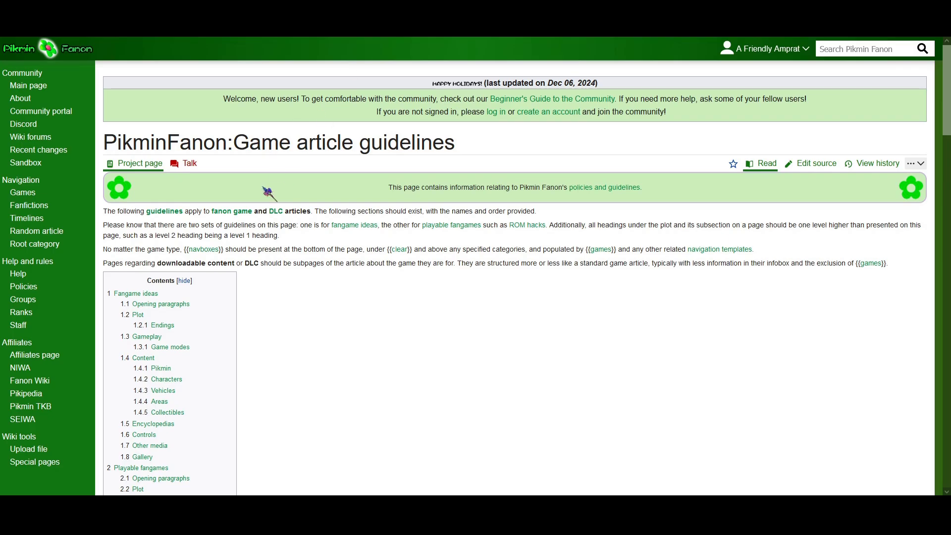
pyautogui.scroll(-10, 238, 225)
pyautogui.scroll(-3, 240, 217)
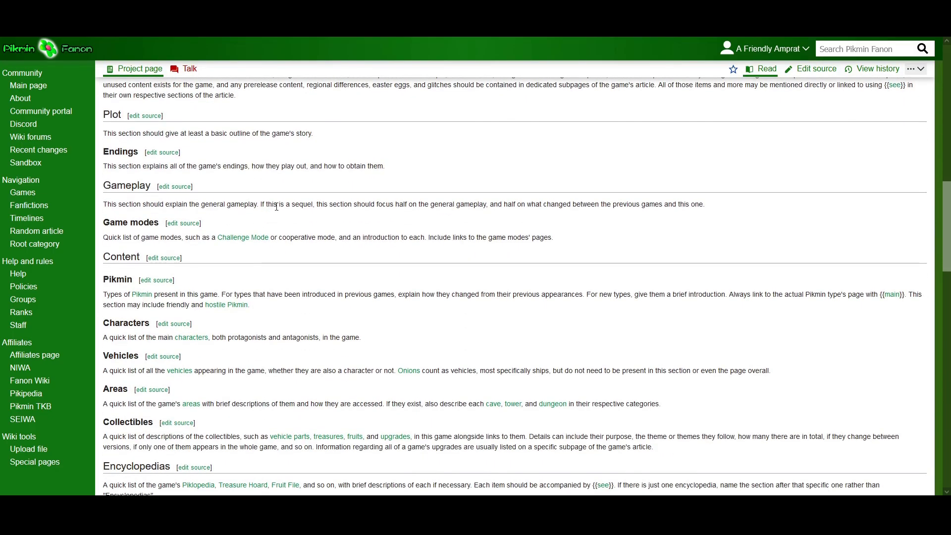
pyautogui.scroll(-2, 317, 203)
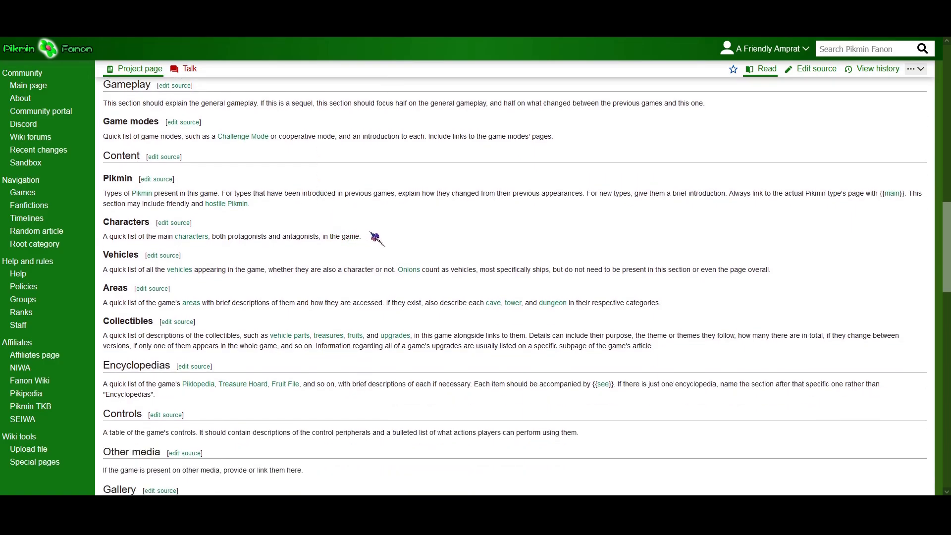
pyautogui.scroll(-2, 379, 240)
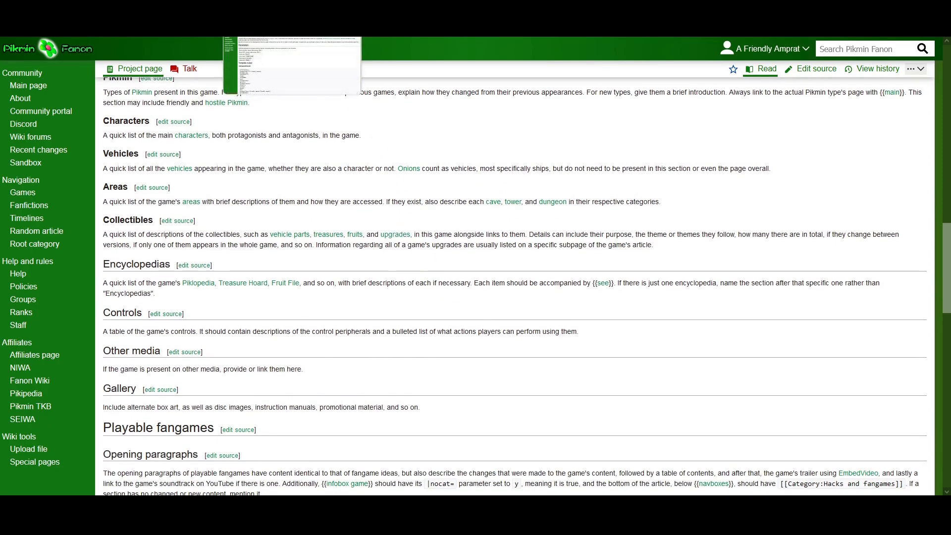
pyautogui.click(297, 25)
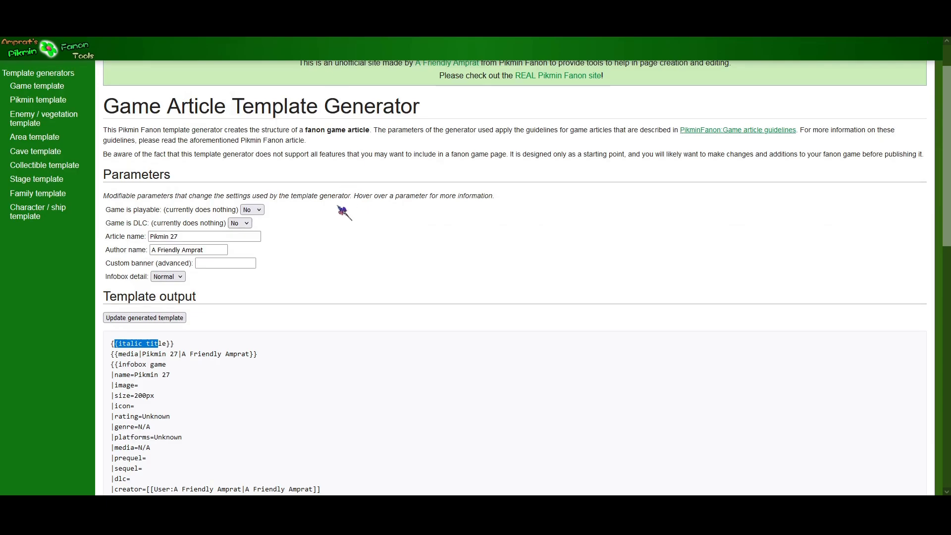
# Examine the generated output's media banner, game infobox, opening sentence and section headings against the entered parameters.
pyautogui.scroll(-1, 320, 295)
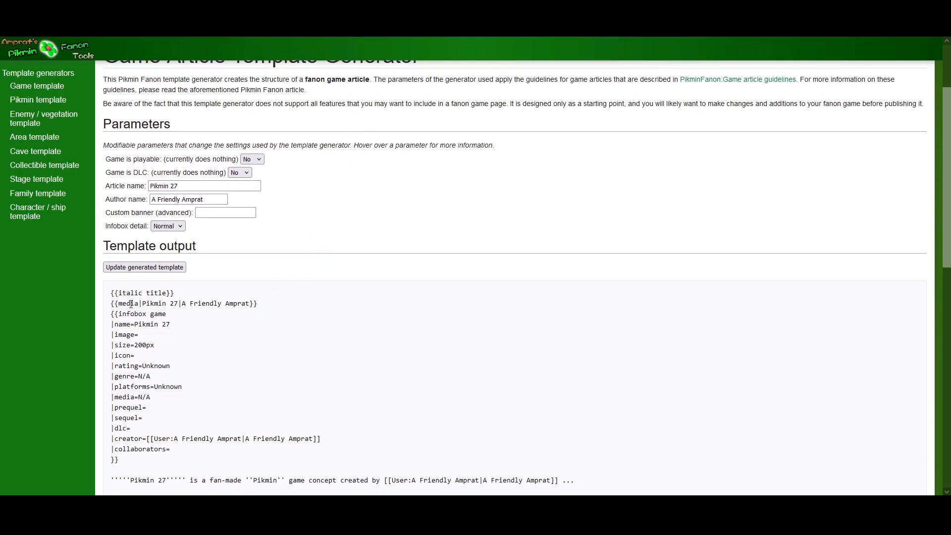
pyautogui.moveTo(117, 304); pyautogui.dragTo(265, 310)
pyautogui.scroll(-1, 198, 317)
pyautogui.scroll(-1, 168, 306)
pyautogui.click(129, 265)
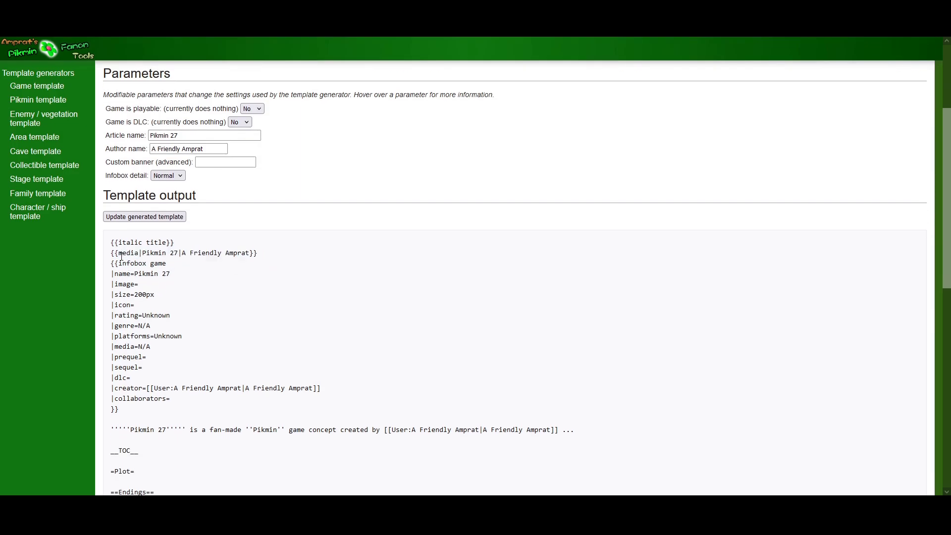
pyautogui.tripleClick(122, 256)
pyautogui.moveTo(113, 265); pyautogui.dragTo(166, 410)
pyautogui.doubleClick(167, 135)
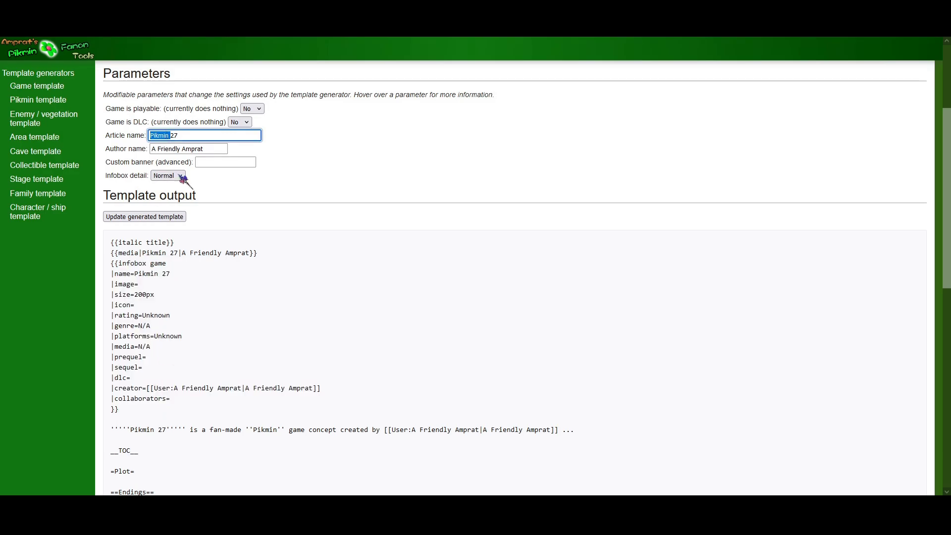
pyautogui.scroll(-3, 201, 240)
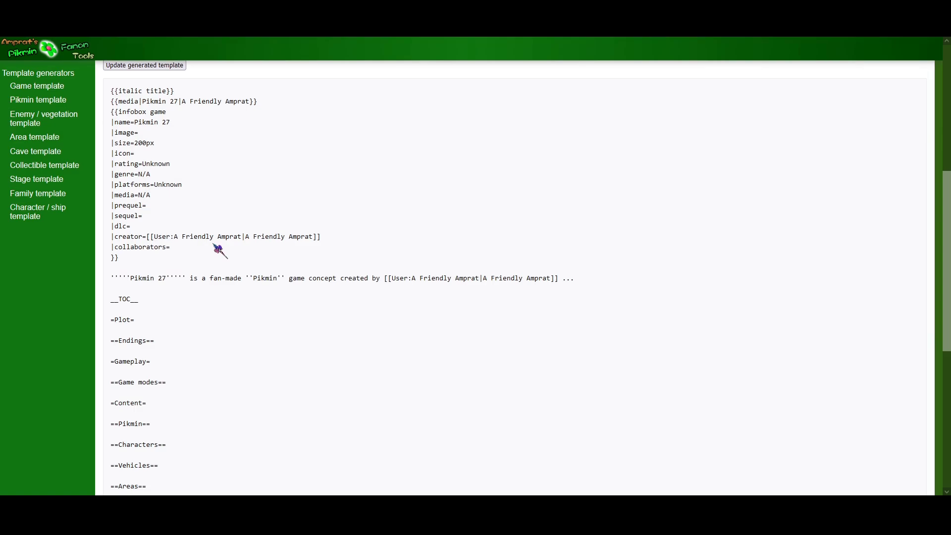
pyautogui.moveTo(162, 279); pyautogui.dragTo(518, 300)
pyautogui.scroll(-1, 138, 228)
pyautogui.moveTo(111, 227); pyautogui.dragTo(152, 230)
pyautogui.scroll(-2, 152, 231)
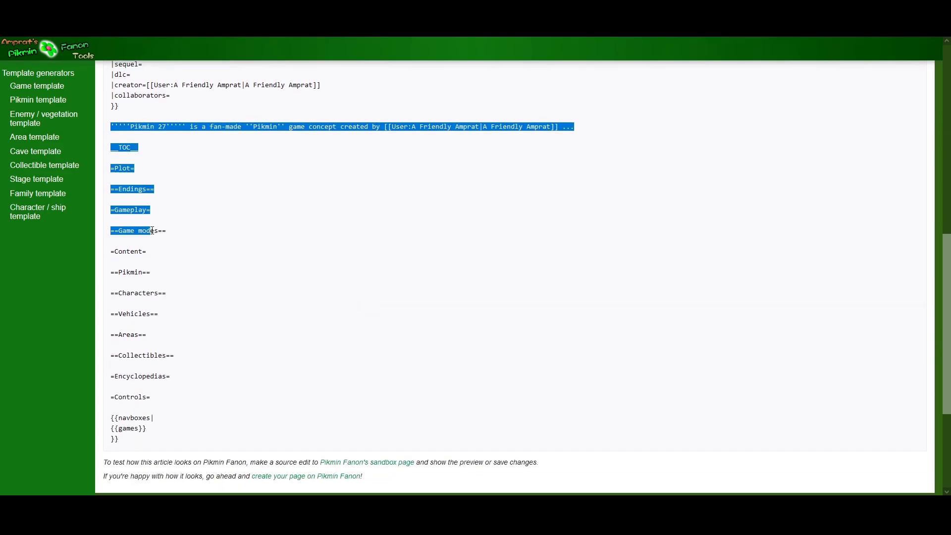
# Copy the entire generated Pikmin 27 game template, from the italic title tag to the closing navboxes.
pyautogui.click(148, 187)
pyautogui.moveTo(137, 444); pyautogui.dragTo(113, 192)
pyautogui.rightClick(130, 209)
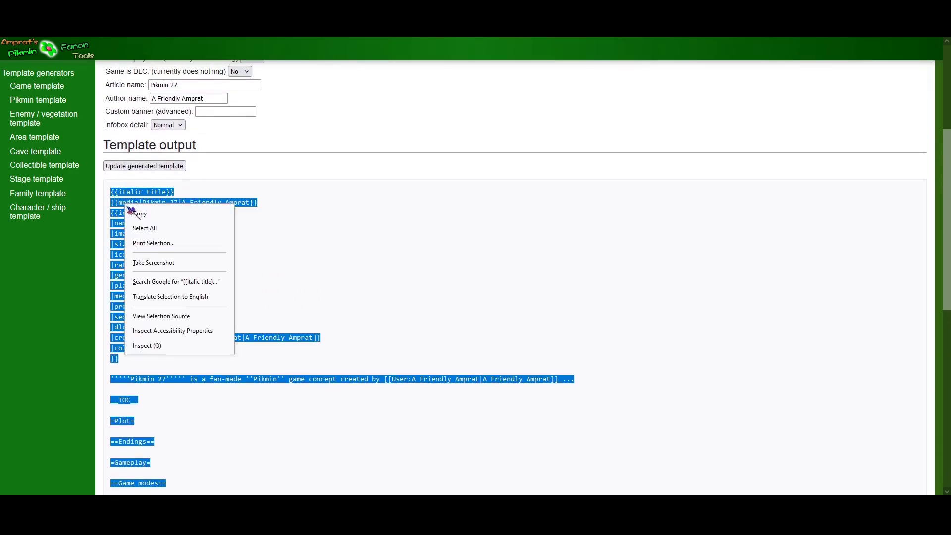
pyautogui.click(141, 225)
pyautogui.scroll(-4, 149, 267)
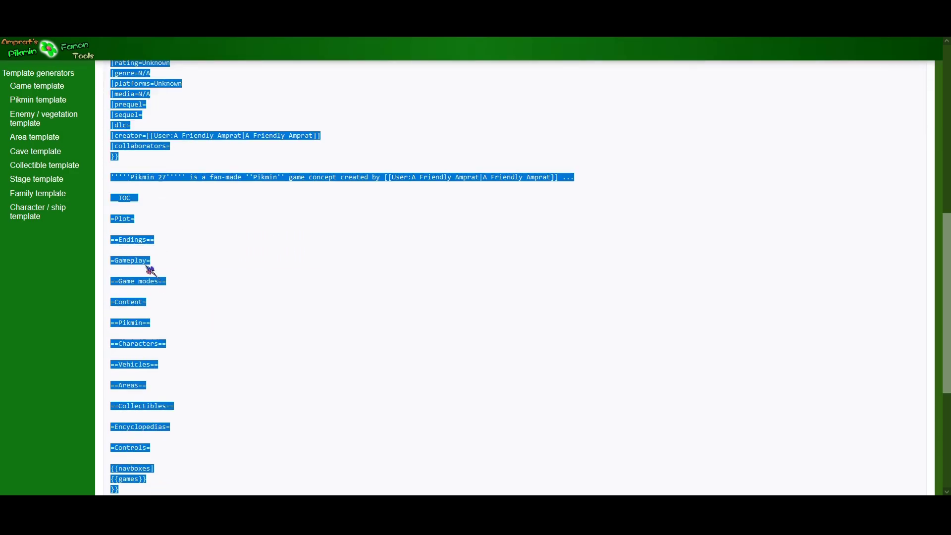
pyautogui.click(185, 272)
# Open the Pikmin Fanon page creation editor for Pikmin 27 and paste the copied template into it.
pyautogui.scroll(-2, 185, 271)
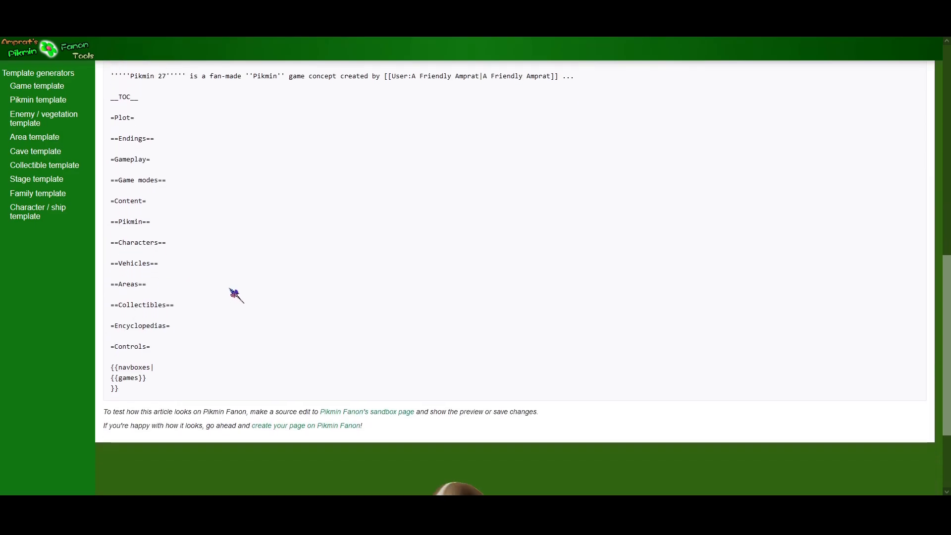
pyautogui.scroll(-1, 203, 317)
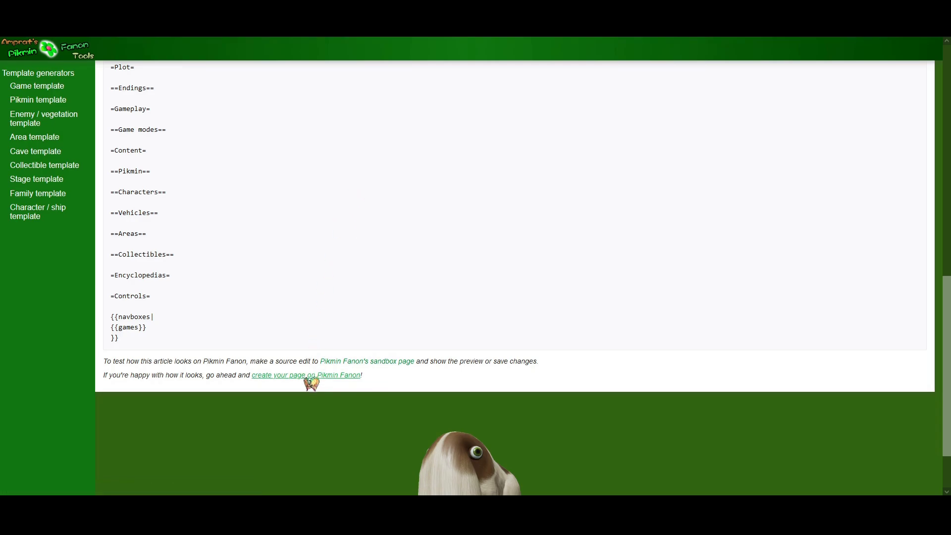
pyautogui.scroll(-1, 417, 270)
pyautogui.click(306, 325)
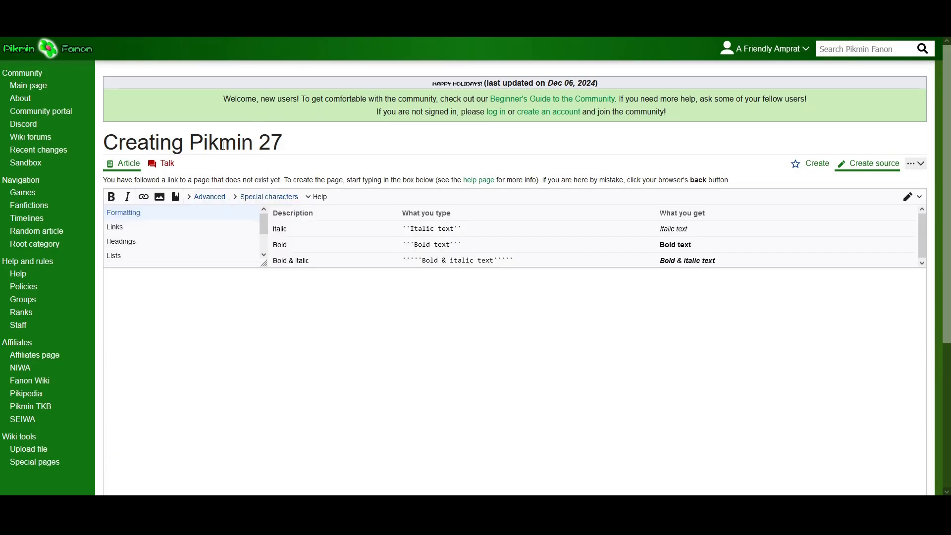
pyautogui.hotkey('ctrl', 'v')
# Preview the new Pikmin 27 page and review its banner, infobox, table of contents and section headings.
pyautogui.scroll(-3, 142, 191)
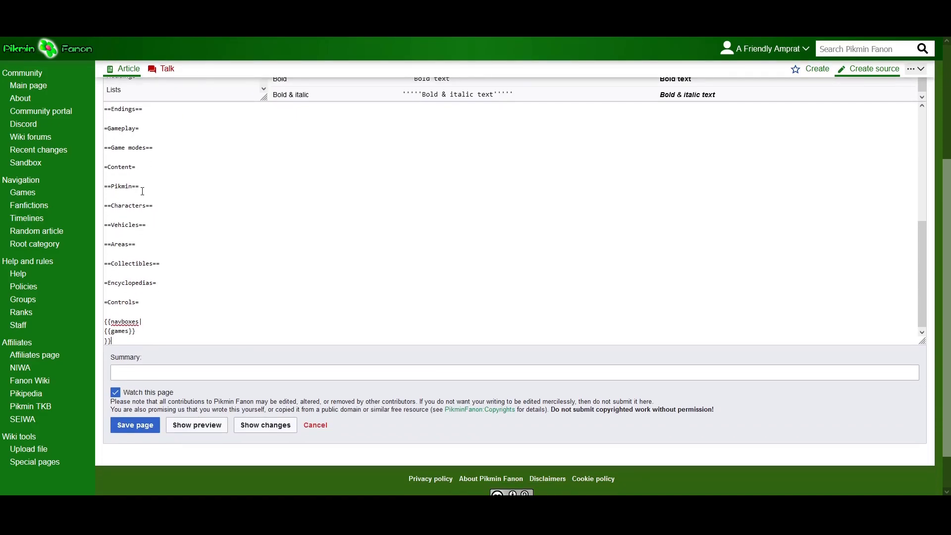
pyautogui.click(196, 425)
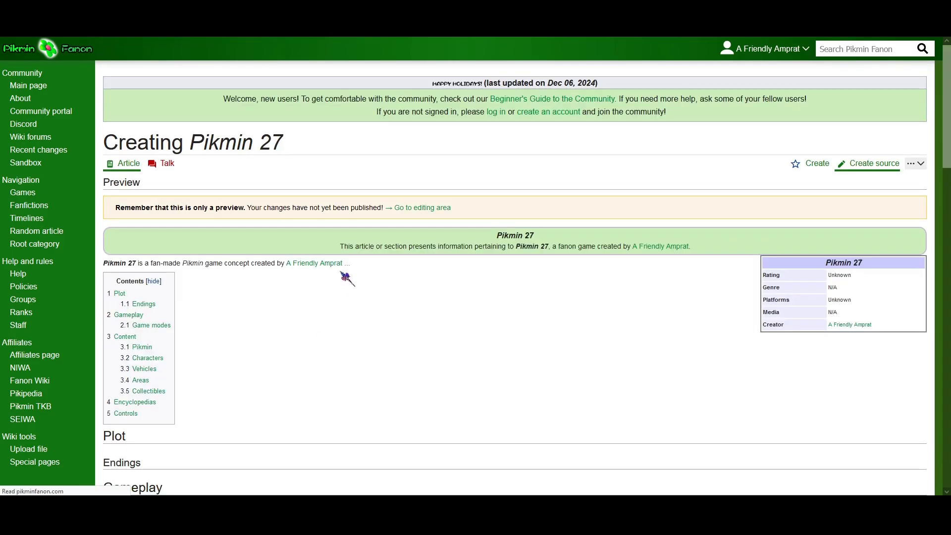
pyautogui.scroll(-1, 290, 272)
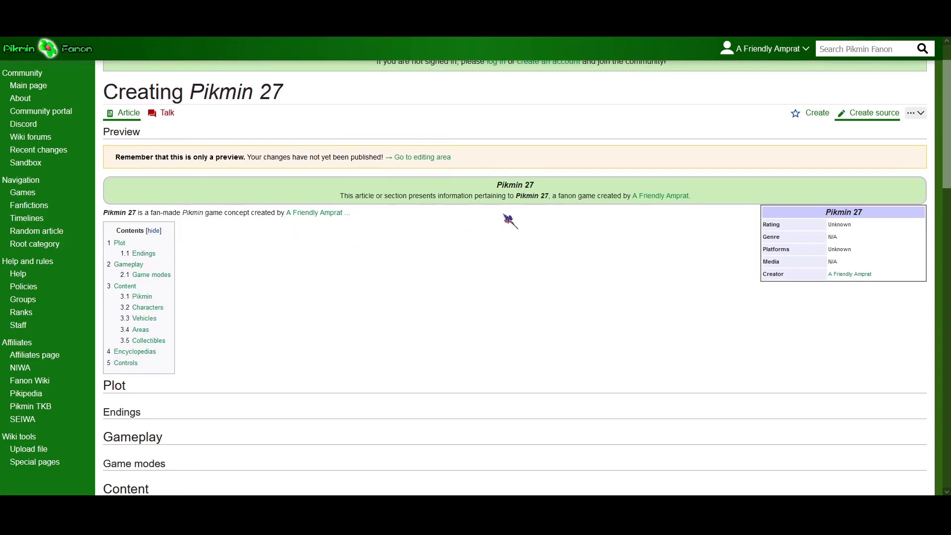
pyautogui.scroll(-5, 478, 197)
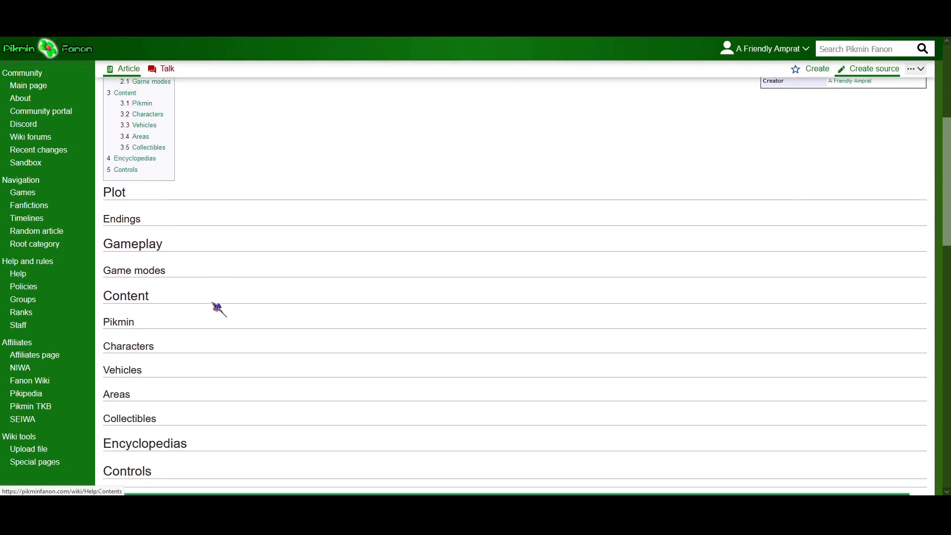
pyautogui.scroll(5, 301, 351)
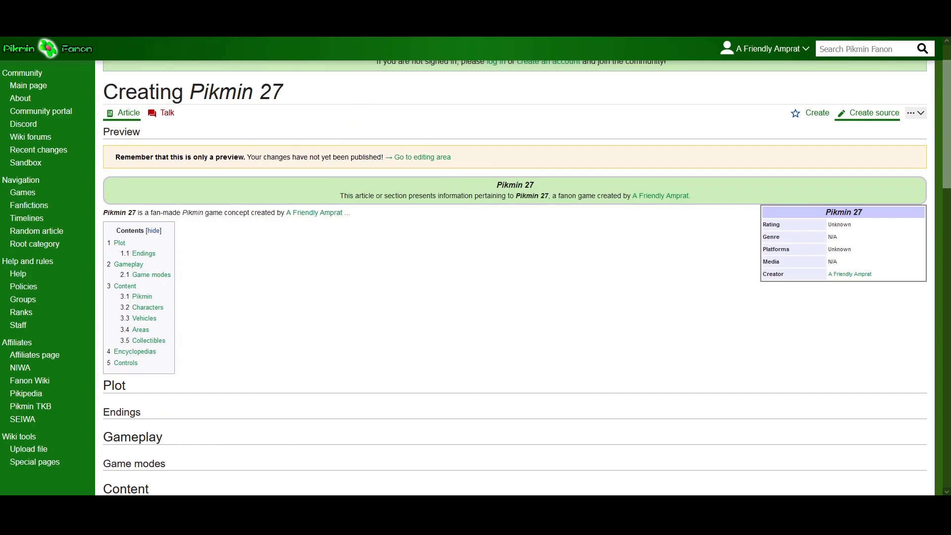
# Close the Pikmin 27 draft without saving and open the Pikmin article template generator.
pyautogui.hotkey('ctrl', 'w')
pyautogui.press('Return')
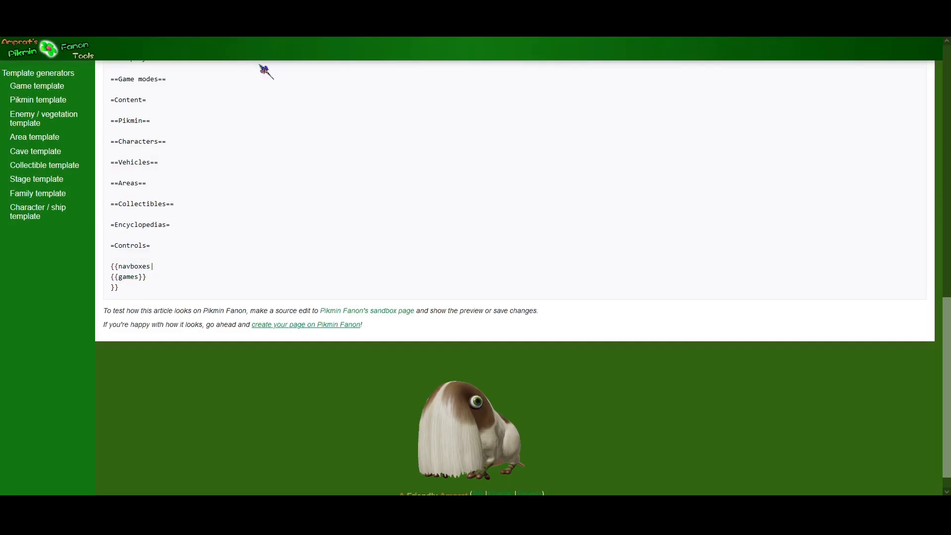
pyautogui.scroll(10, 260, 124)
pyautogui.click(39, 100)
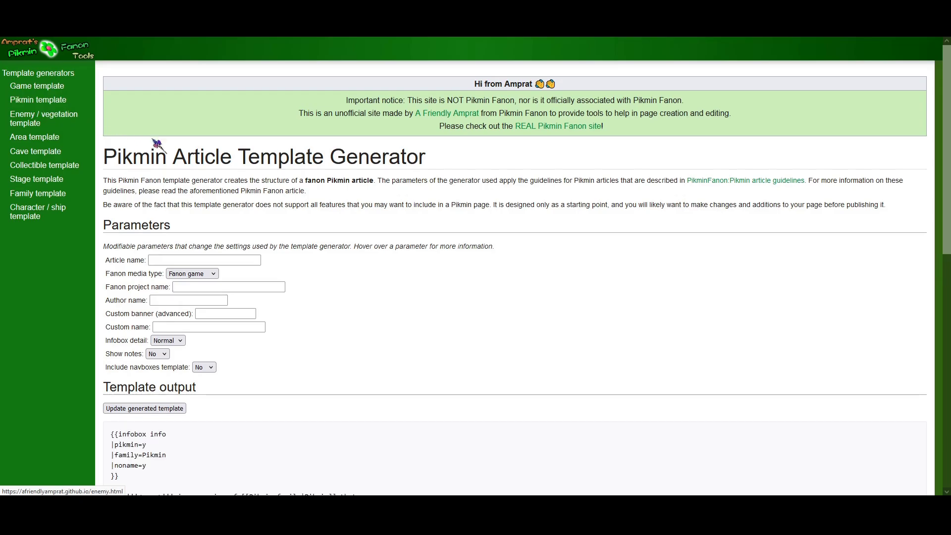
# Set the Pikmin article name to Blurple Pikmin, the fanon media type to User version, and enter the author's username.
pyautogui.scroll(-1, 175, 212)
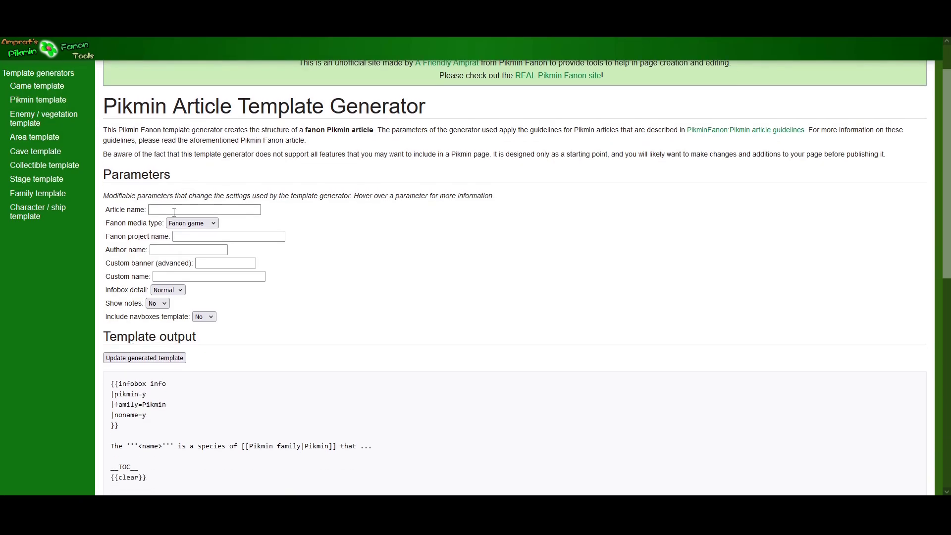
pyautogui.click(174, 212)
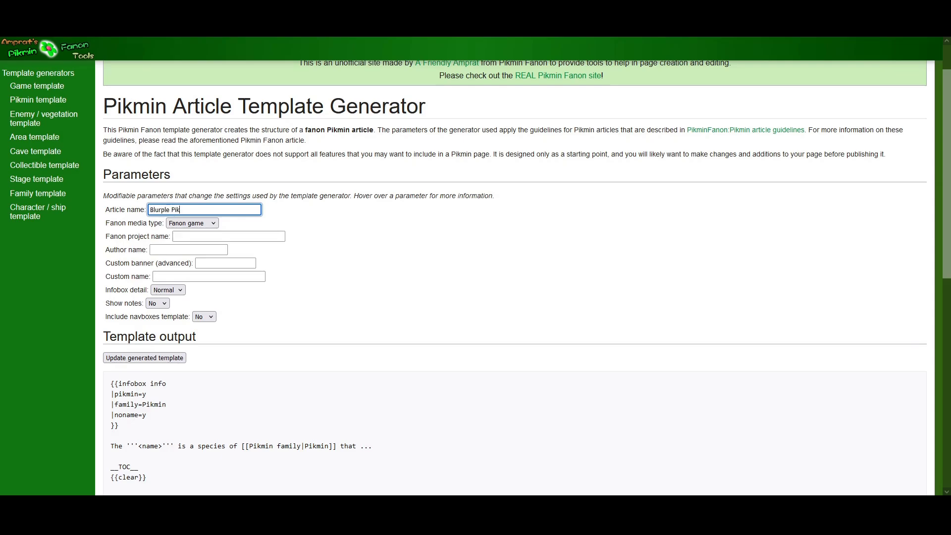
pyautogui.click(192, 223)
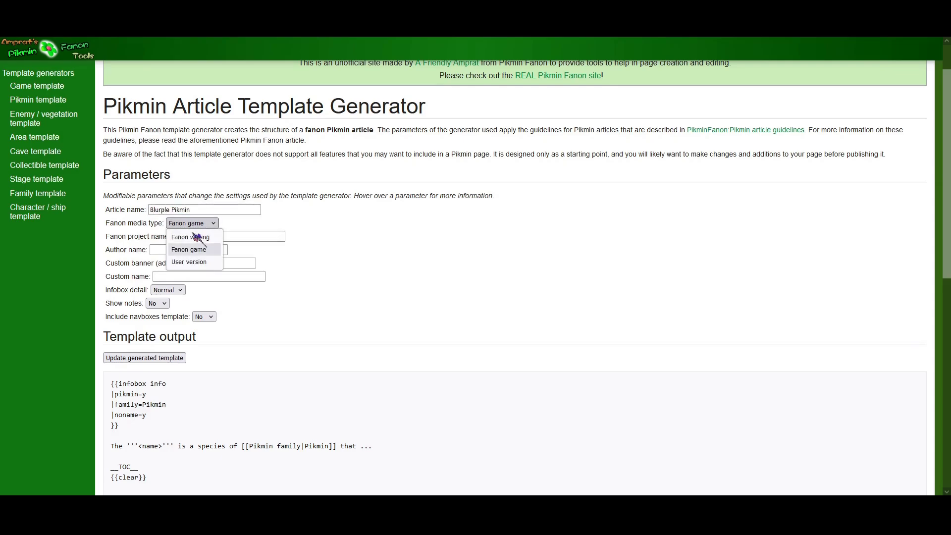
pyautogui.click(191, 261)
pyautogui.click(203, 236)
pyautogui.click(198, 250)
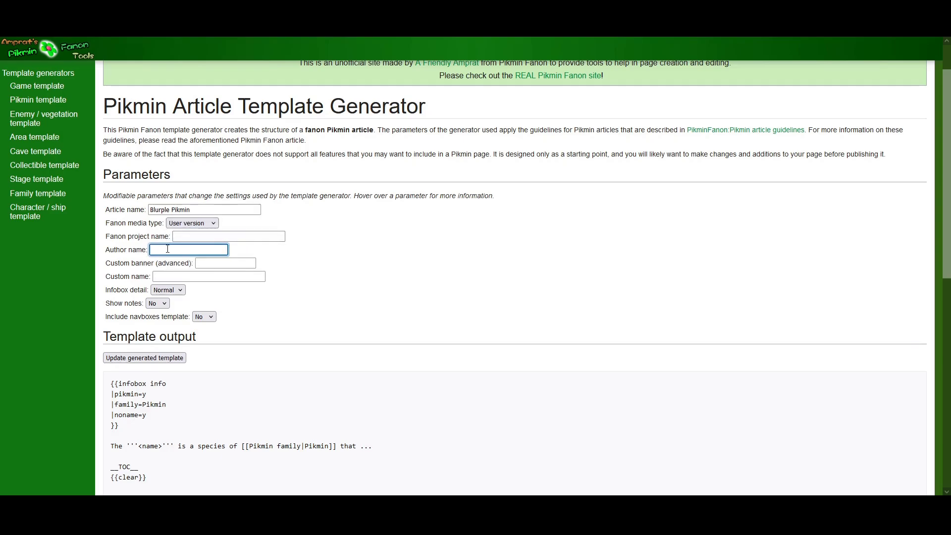
pyautogui.moveTo(177, 236)
pyautogui.write('Friendly Amprat')
# Generate the Blurple Pikmin template, leaving the custom name blank and the infobox detail at Normal.
pyautogui.click(169, 277)
pyautogui.scroll(-1, 168, 277)
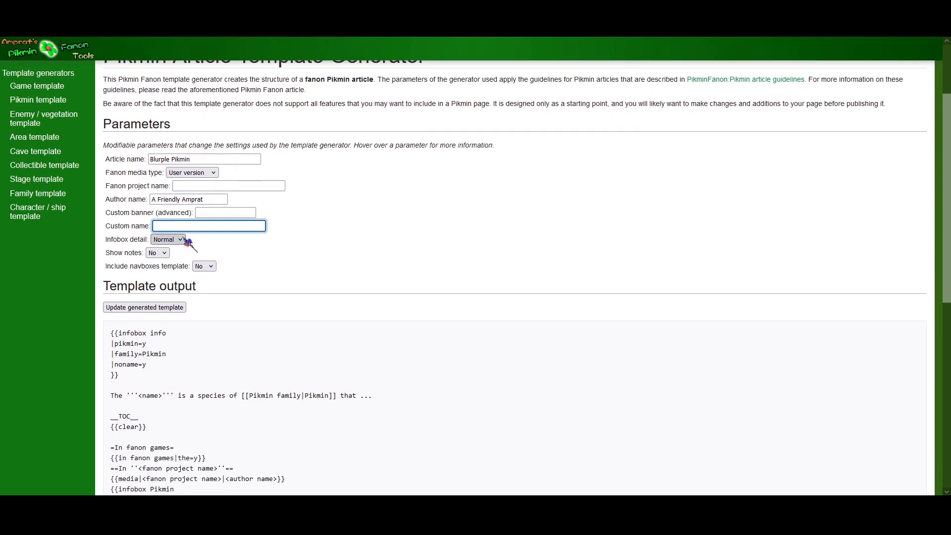
pyautogui.click(312, 241)
pyautogui.scroll(-1, 184, 218)
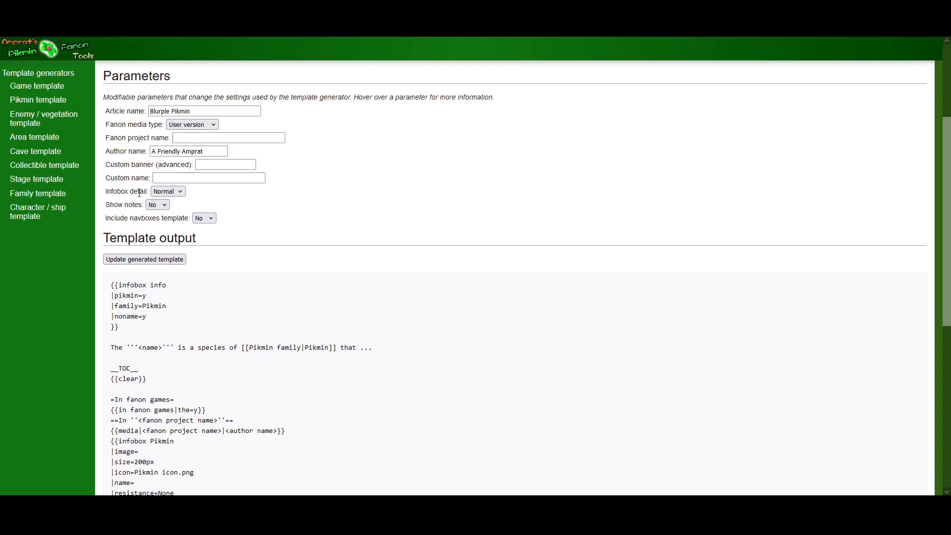
pyautogui.click(166, 257)
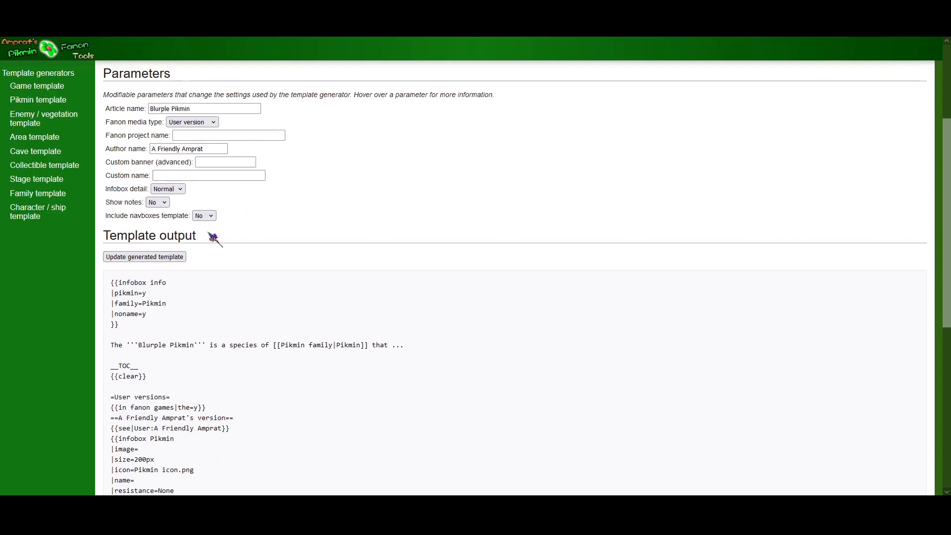
# Examine the generated Blurple Pikmin template, including its user version section, introductory sentence and description placeholders.
pyautogui.scroll(-2, 233, 228)
pyautogui.scroll(-2, 131, 197)
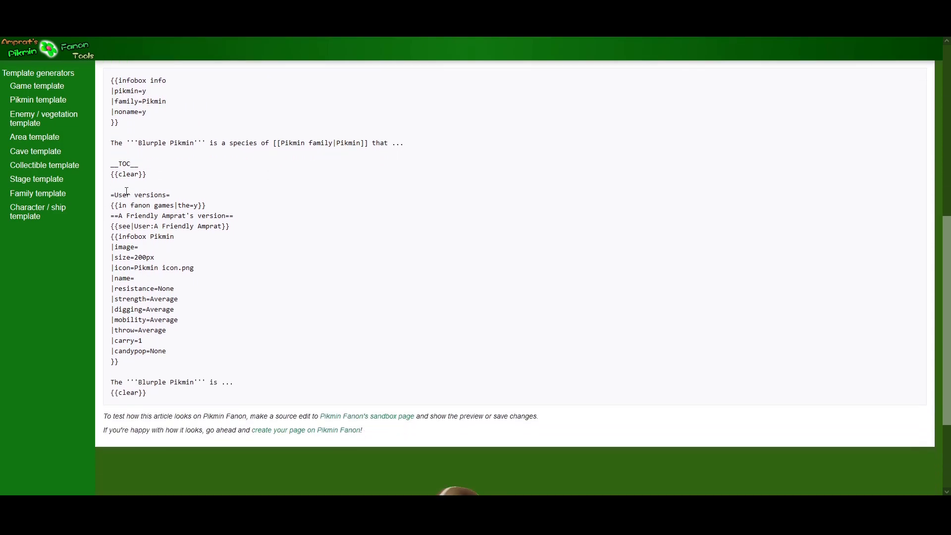
pyautogui.moveTo(115, 213); pyautogui.dragTo(171, 376)
pyautogui.click(188, 394)
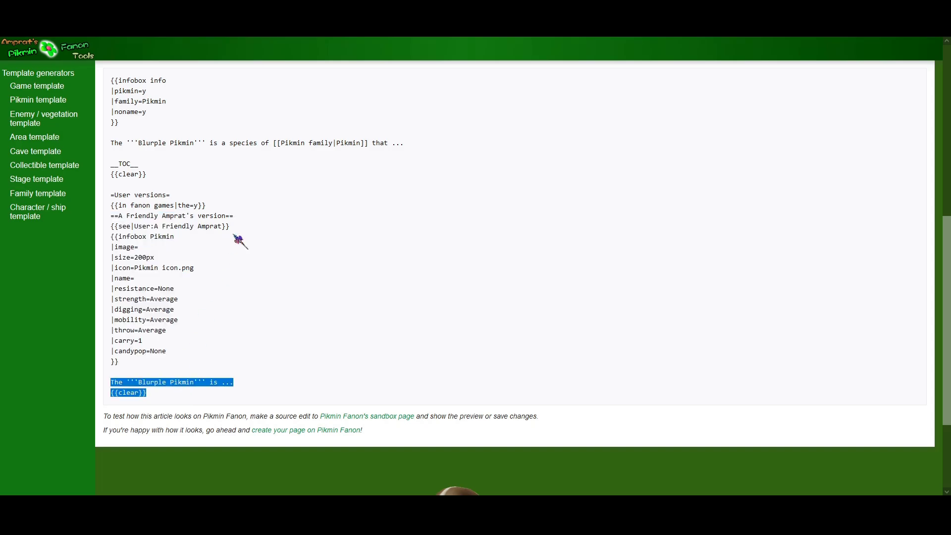
pyautogui.moveTo(142, 143); pyautogui.dragTo(184, 144)
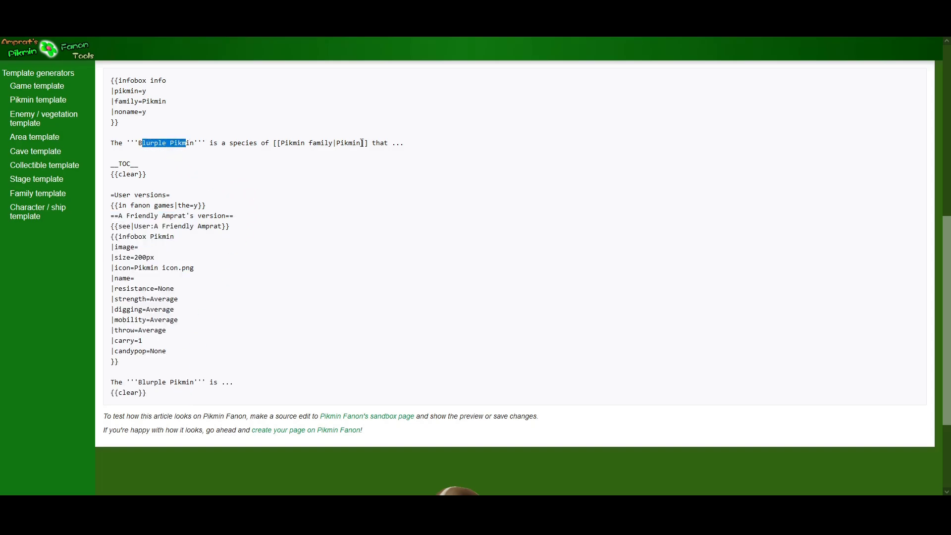
pyautogui.moveTo(391, 143); pyautogui.dragTo(407, 143)
pyautogui.moveTo(224, 382); pyautogui.dragTo(268, 389)
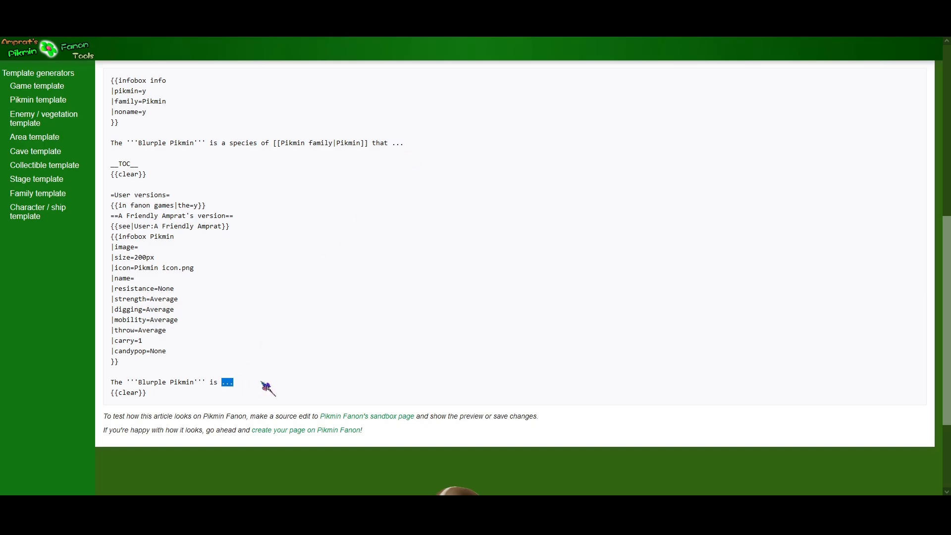
# View the Pikmin Fanon creation page for Blurple Pikmin, then return to the generator and review its parameters and output.
pyautogui.click(313, 431)
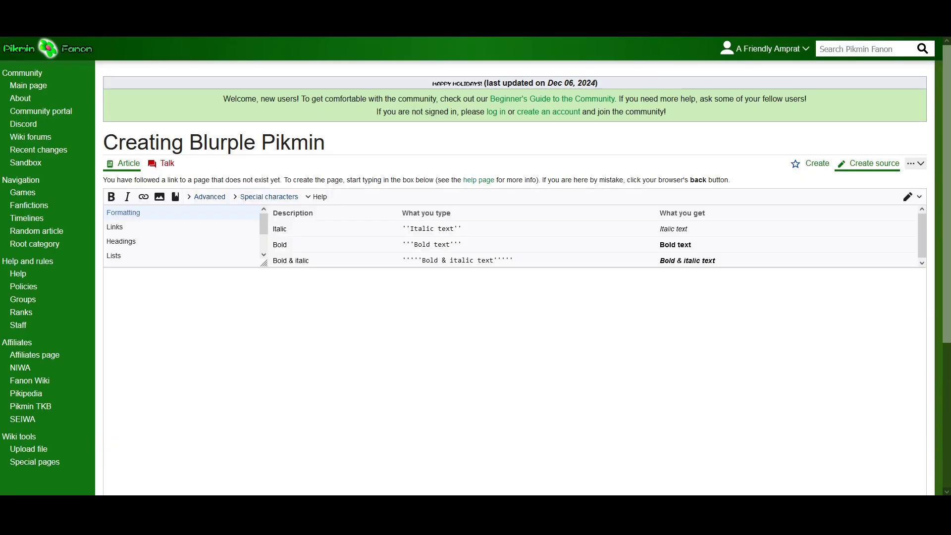
pyautogui.hotkey('ctrl', 'shift', 'Tab')
pyautogui.scroll(3, 277, 208)
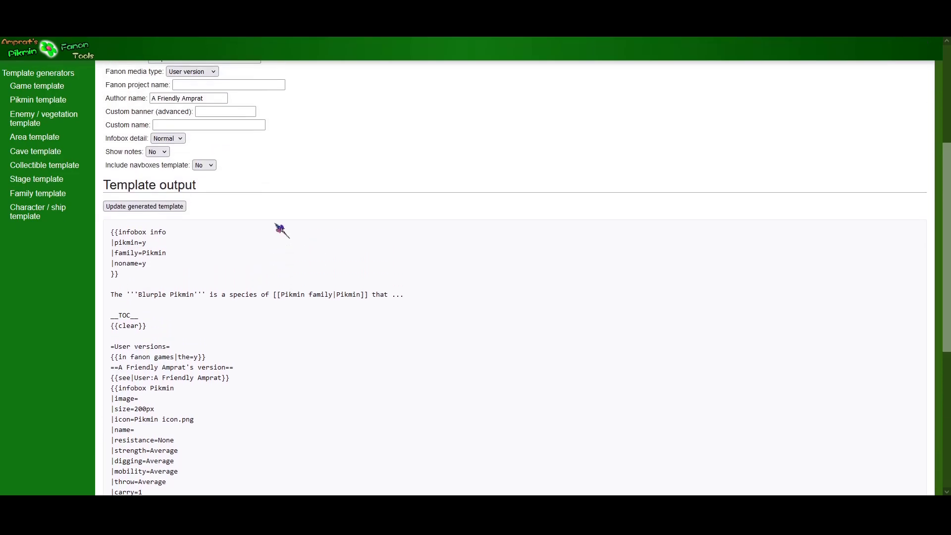
pyautogui.scroll(-3, 278, 223)
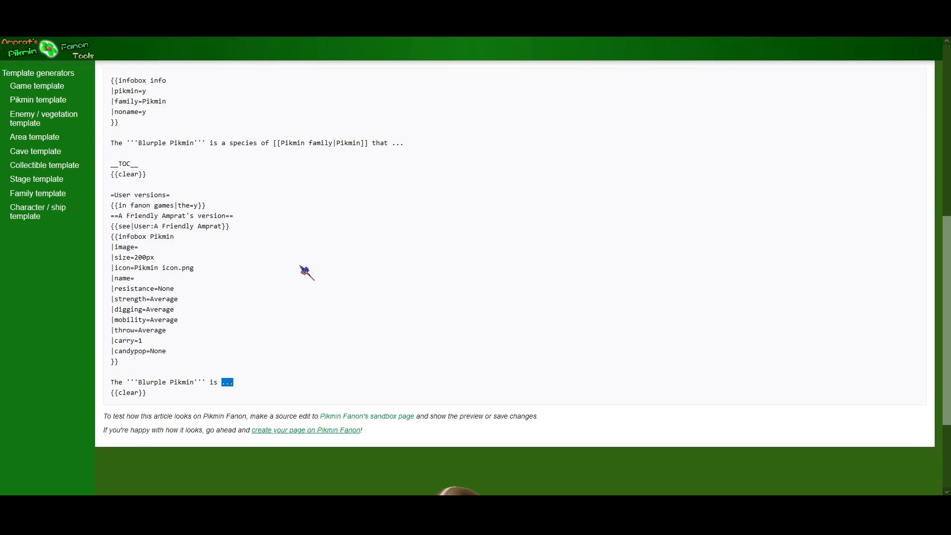
pyautogui.scroll(3, 306, 272)
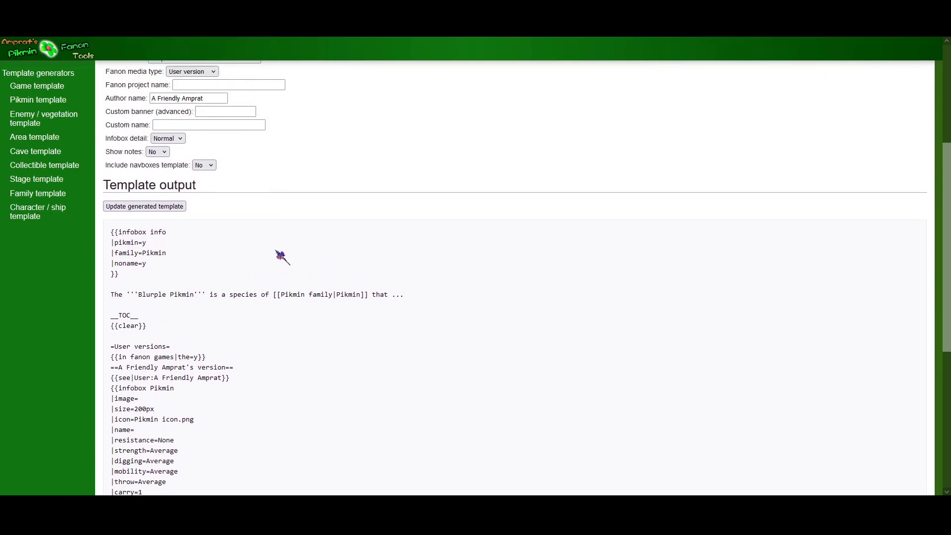
pyautogui.scroll(2, 271, 237)
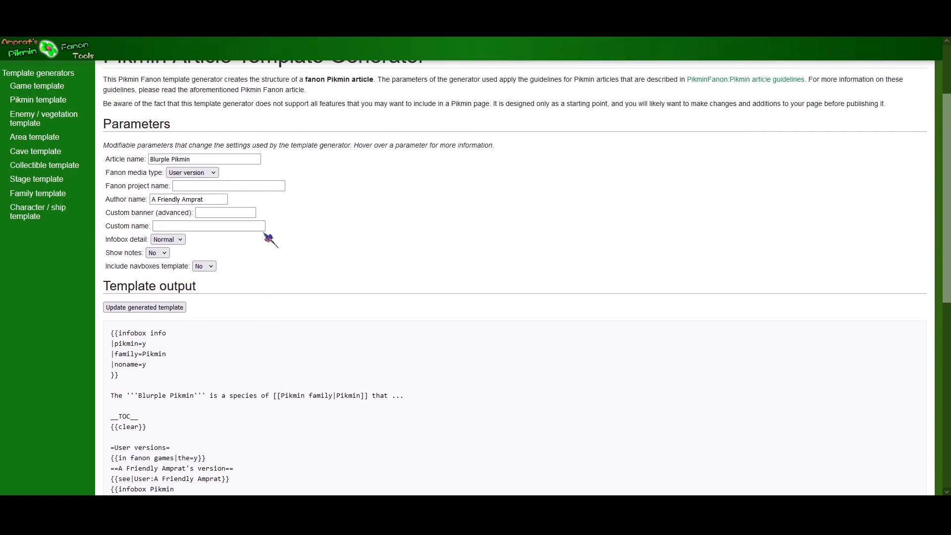
pyautogui.scroll(-1, 268, 236)
pyautogui.scroll(-3, 269, 239)
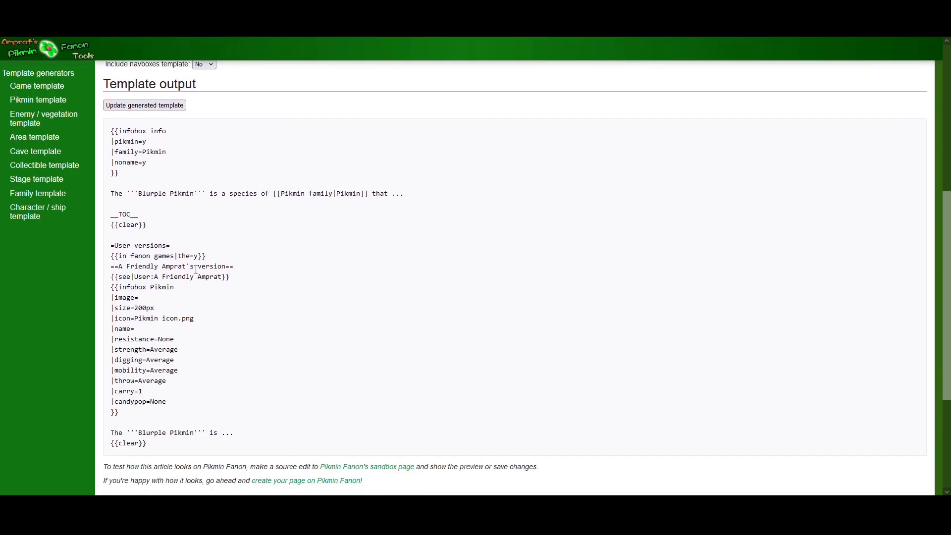
# Set Show notes to Yes, update the generated template and highlight the Olimar's and Louie's notes lines.
pyautogui.scroll(3, 218, 285)
pyautogui.scroll(1, 201, 275)
pyautogui.click(158, 253)
pyautogui.click(158, 265)
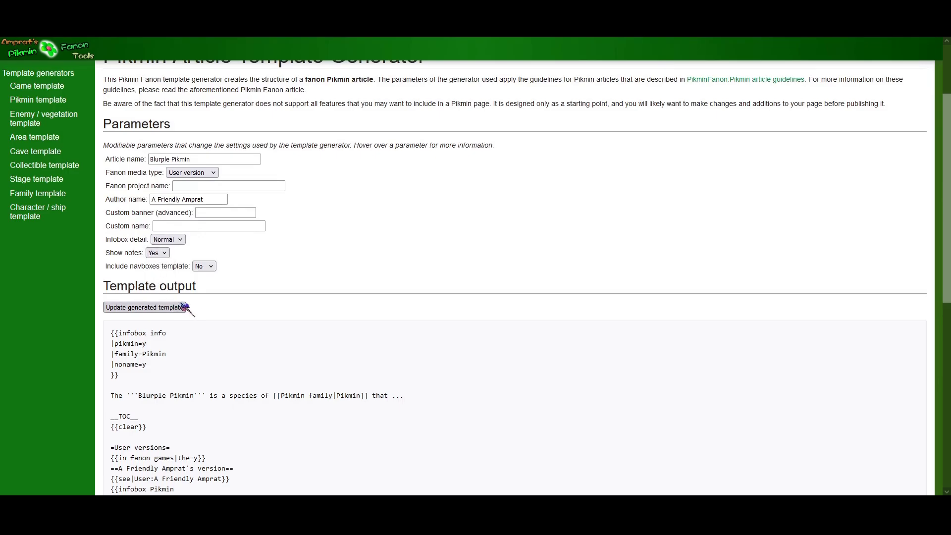
pyautogui.click(184, 307)
pyautogui.scroll(-7, 192, 282)
pyautogui.moveTo(110, 314); pyautogui.dragTo(292, 326)
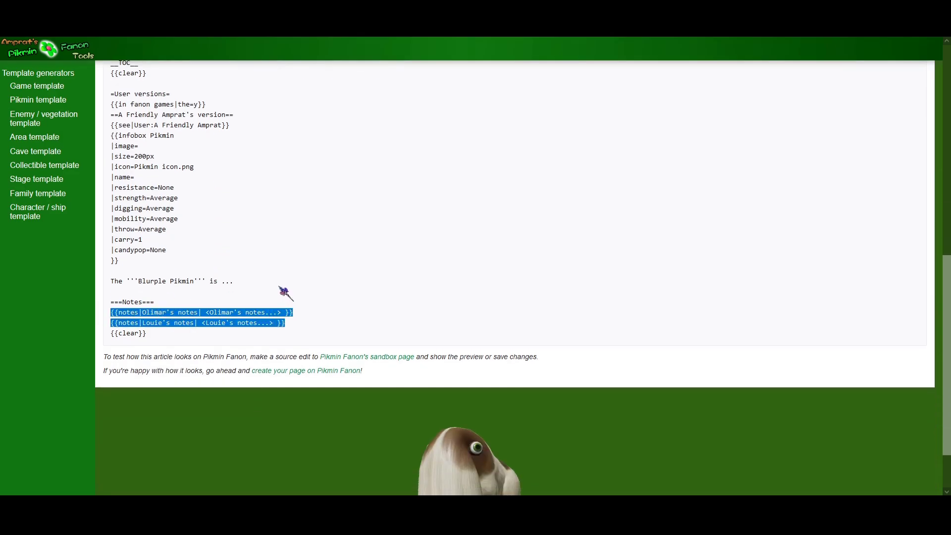
# Set the navboxes template to be included and regenerate the Blurple Pikmin template.
pyautogui.scroll(2, 183, 282)
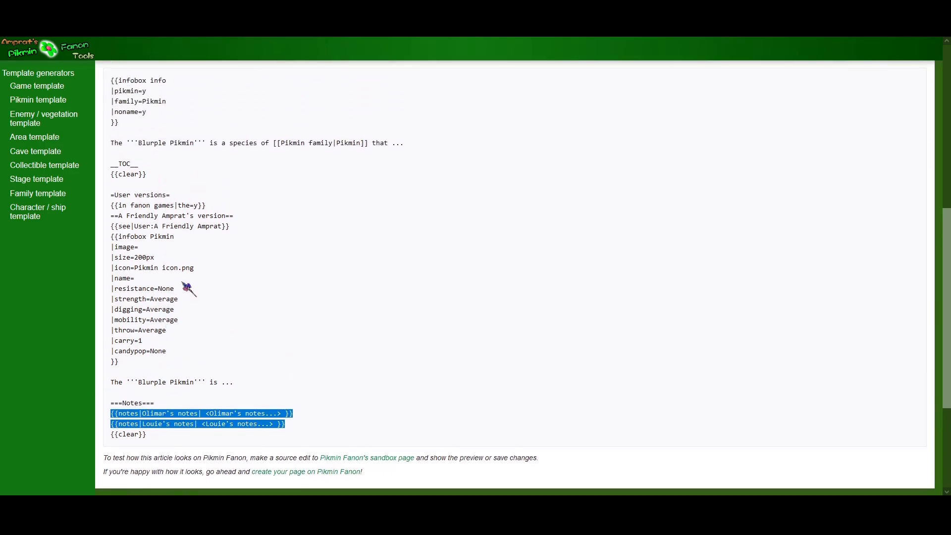
pyautogui.scroll(2, 183, 282)
pyautogui.scroll(-2, 183, 282)
pyautogui.scroll(4, 183, 282)
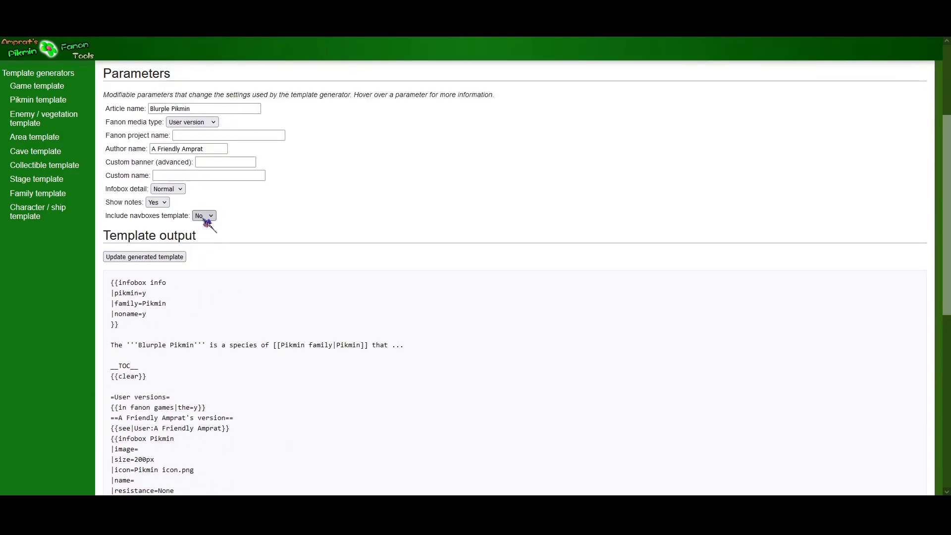
pyautogui.scroll(-5, 241, 231)
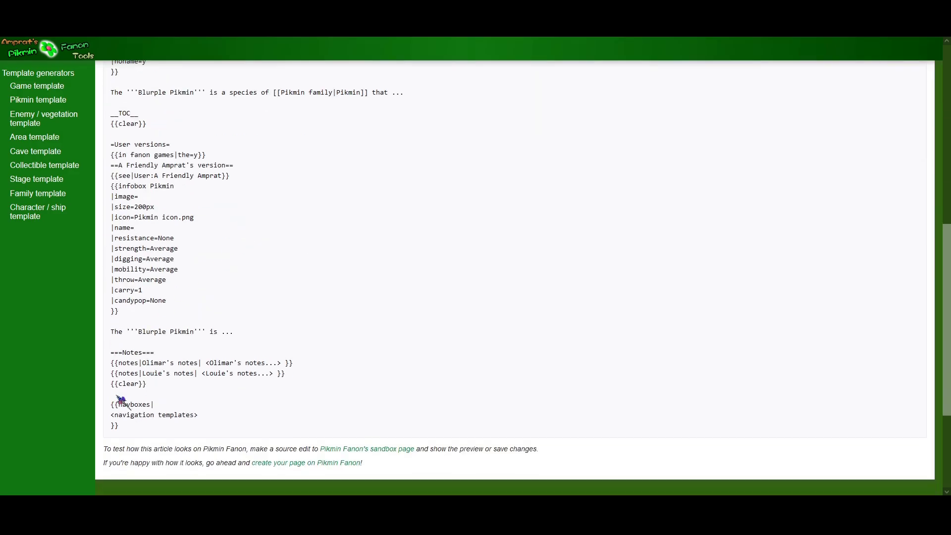
# Examine the navboxes block and its navigation templates placeholder at the end of the generated template.
pyautogui.moveTo(110, 416); pyautogui.dragTo(191, 414)
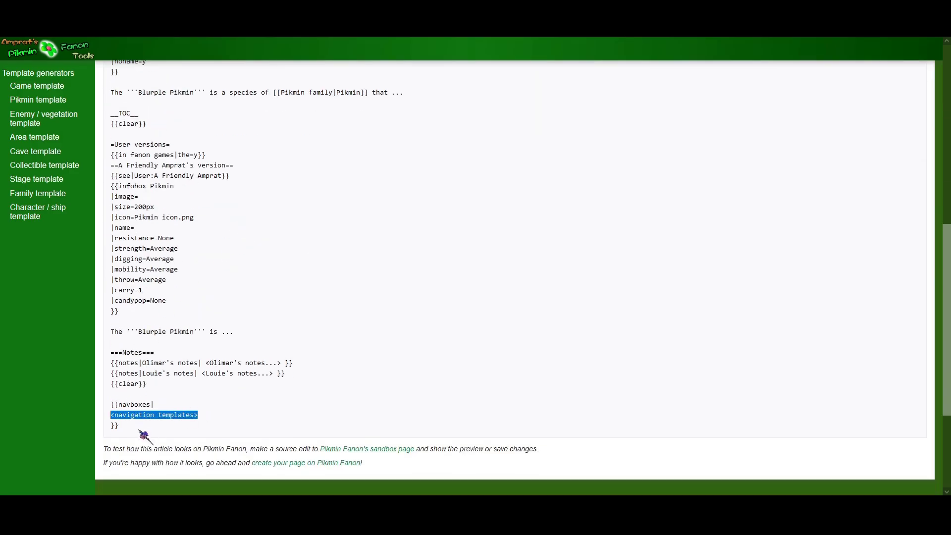
pyautogui.moveTo(144, 437); pyautogui.dragTo(112, 403)
pyautogui.scroll(2, 275, 329)
pyautogui.scroll(-2, 275, 329)
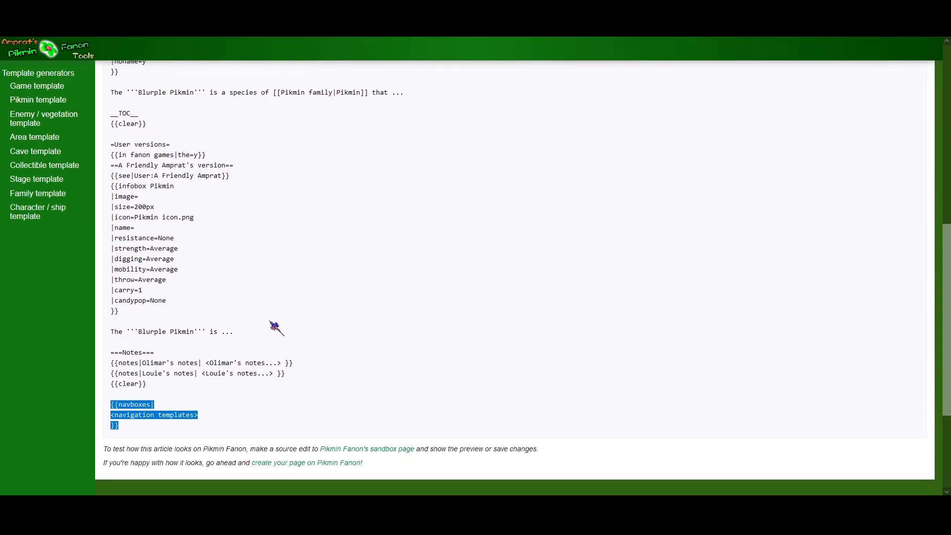
pyautogui.scroll(1, 276, 327)
pyautogui.scroll(-1, 272, 321)
pyautogui.click(161, 409)
pyautogui.scroll(8, 180, 291)
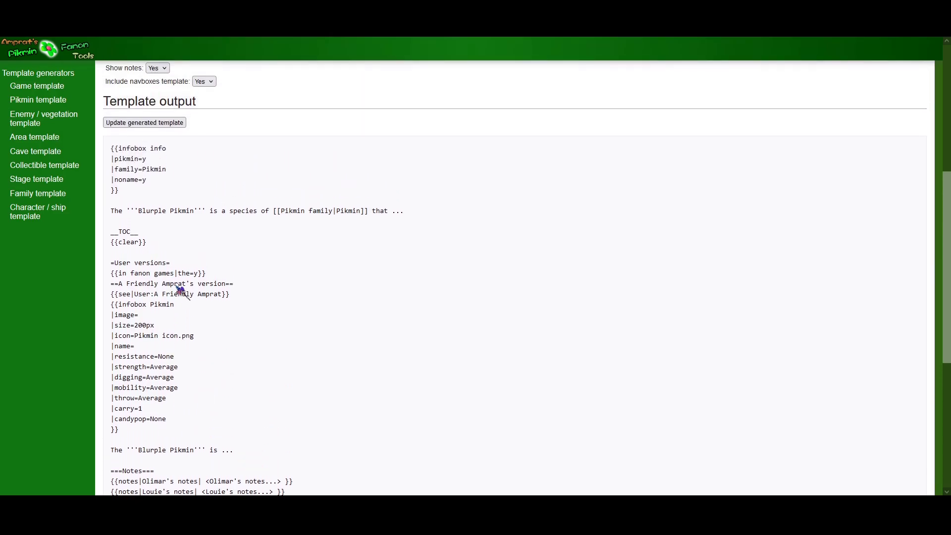
# Open the enemy / vegetation template generator and select the Adhesive, Harmless and Electric enemy categories.
pyautogui.click(59, 119)
pyautogui.scroll(-1, 203, 153)
pyautogui.scroll(-1, 202, 153)
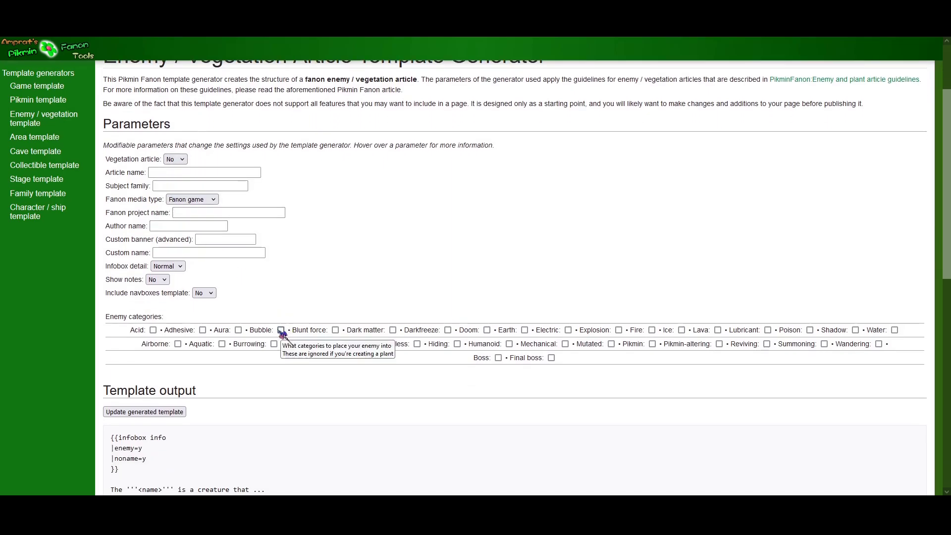
pyautogui.click(417, 344)
pyautogui.click(569, 330)
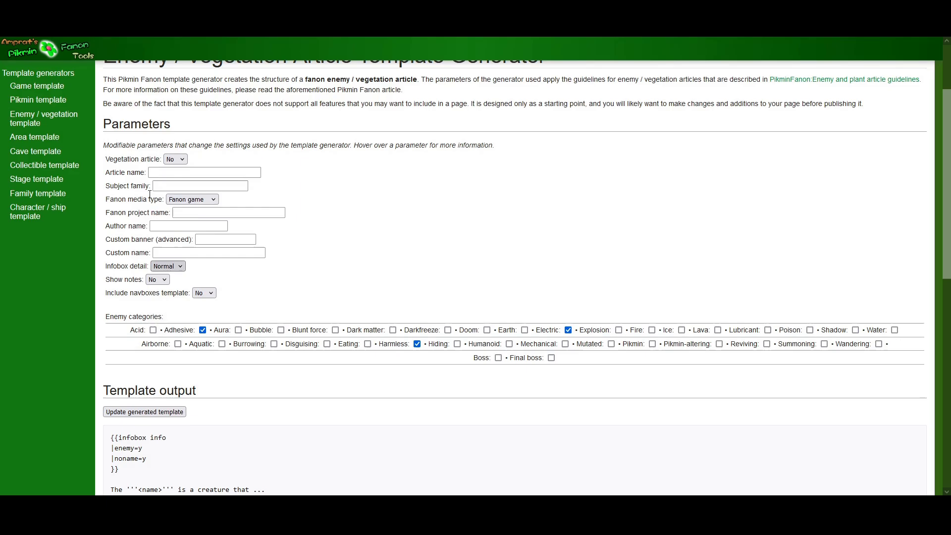
# Set the enemy's article name to Blurple Bulborb and its subject family to Grub-dog.
pyautogui.click(160, 173)
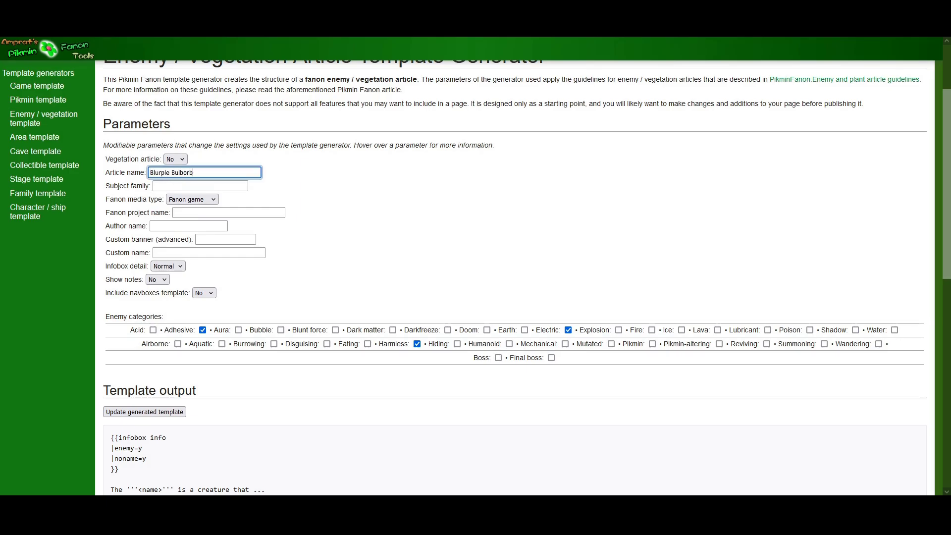
pyautogui.press('Tab')
pyautogui.write('G')
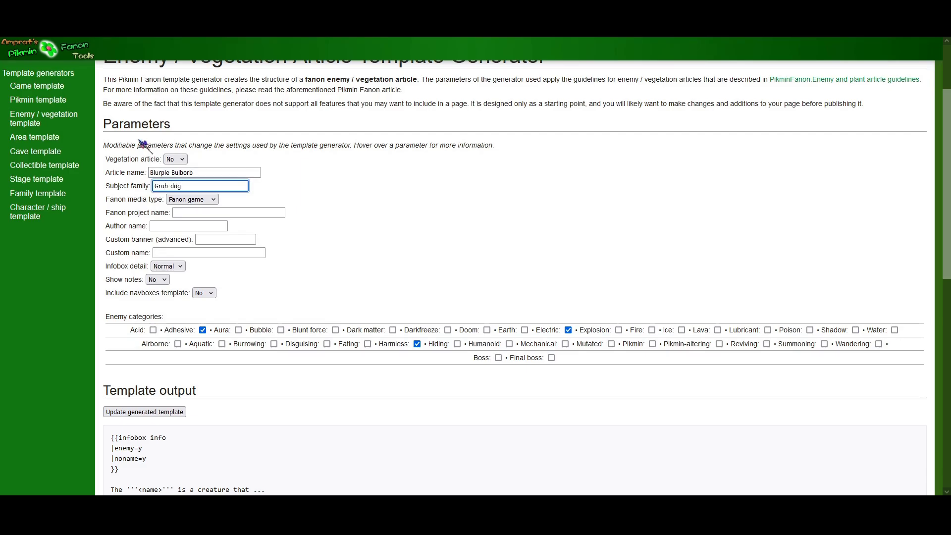
pyautogui.moveTo(165, 183)
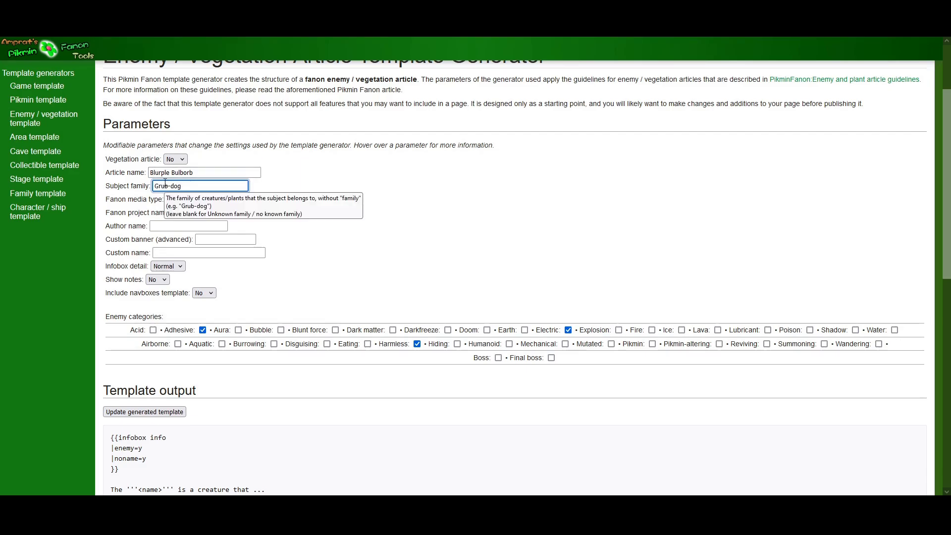
# Set the fanon media type to Fanon writing, the project name to The Epik Fanfik, and enter the author's username.
pyautogui.click(214, 214)
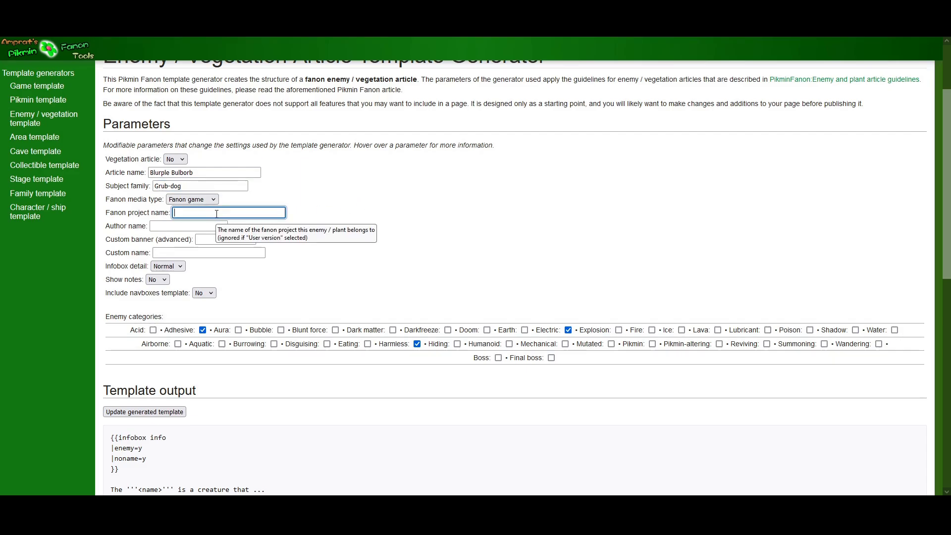
pyautogui.click(205, 199)
pyautogui.click(193, 213)
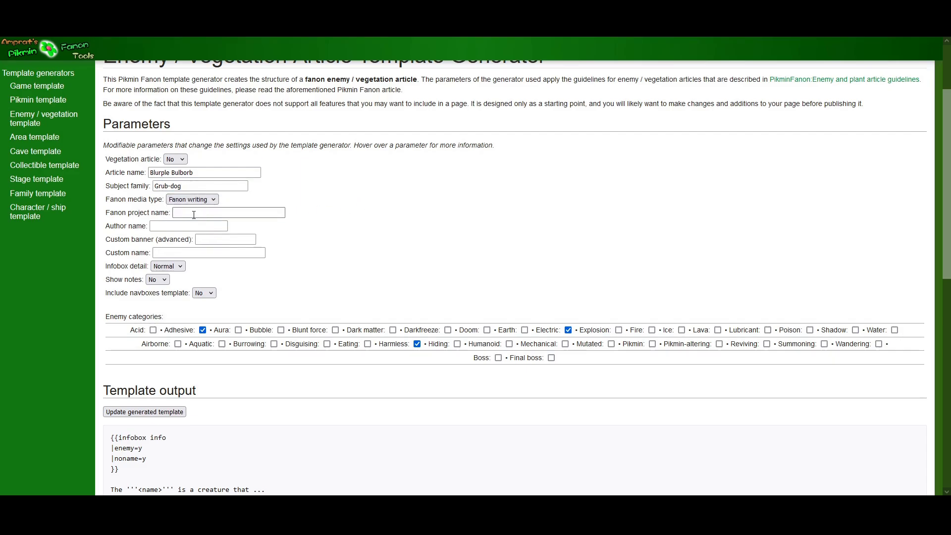
pyautogui.click(233, 217)
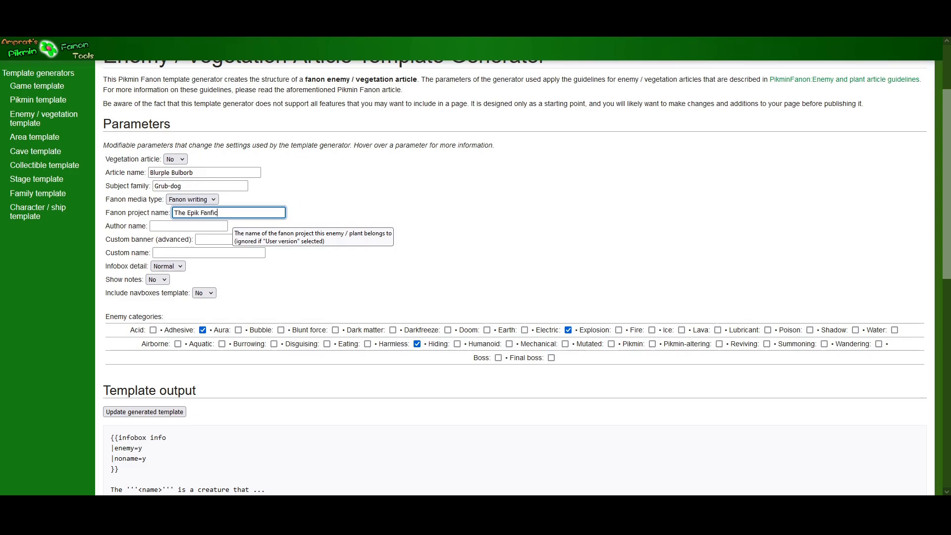
pyautogui.click(202, 227)
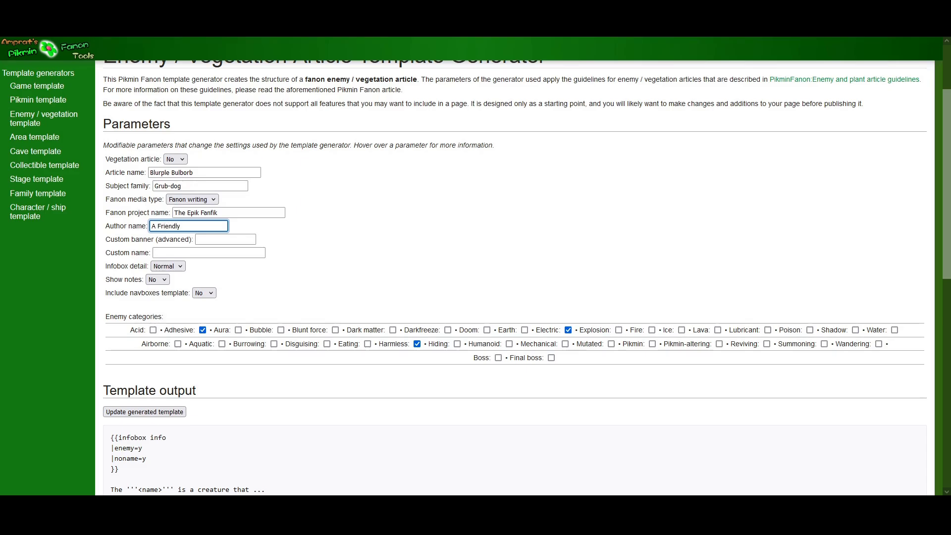
pyautogui.scroll(-1, 207, 253)
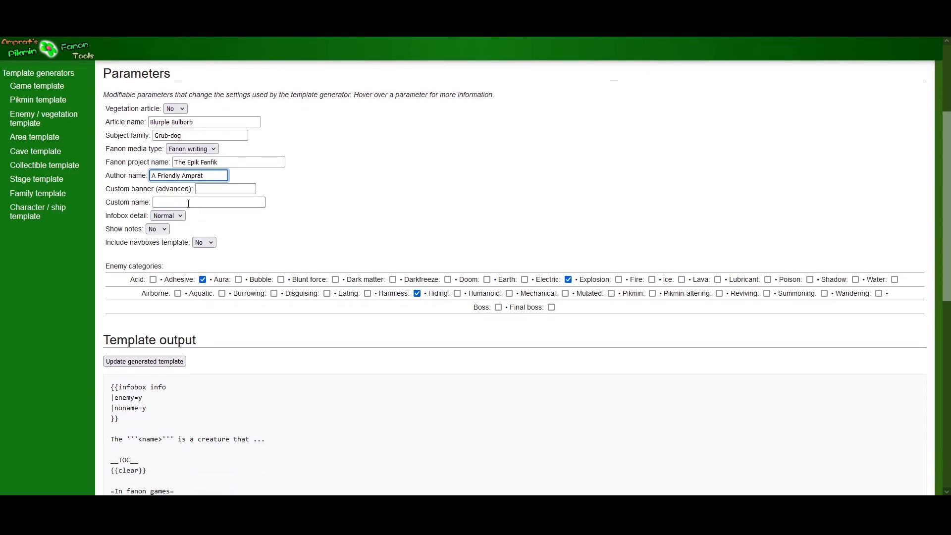
# Set the enemy's custom name to Burple Bulborb and set showing notes to Yes.
pyautogui.click(188, 201)
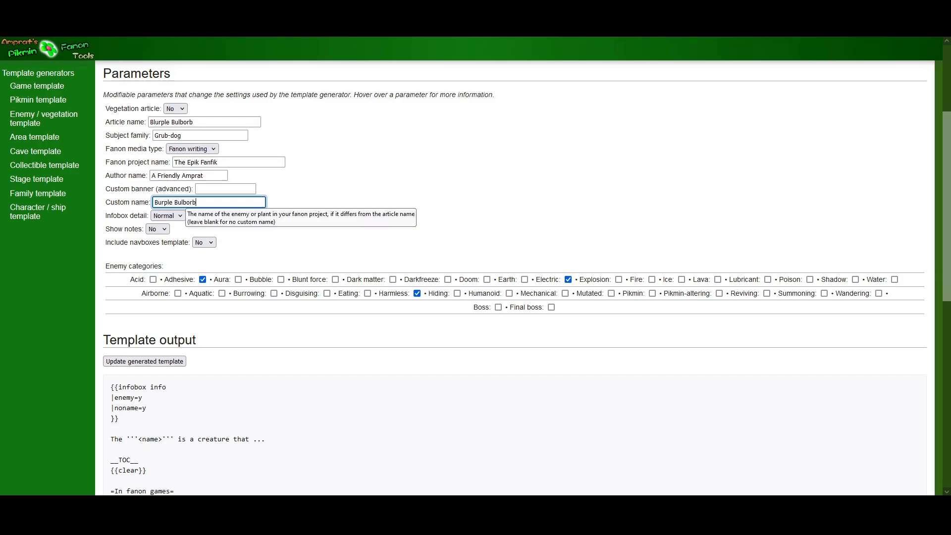
pyautogui.click(163, 229)
pyautogui.click(173, 241)
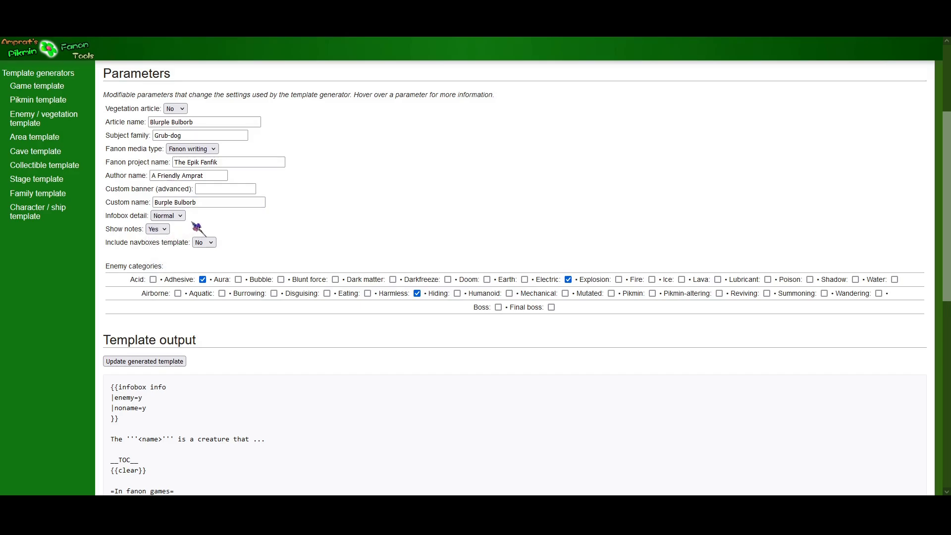
# Set the enemy template's infobox detail to All and look over the template output.
pyautogui.scroll(-1, 217, 220)
pyautogui.click(178, 166)
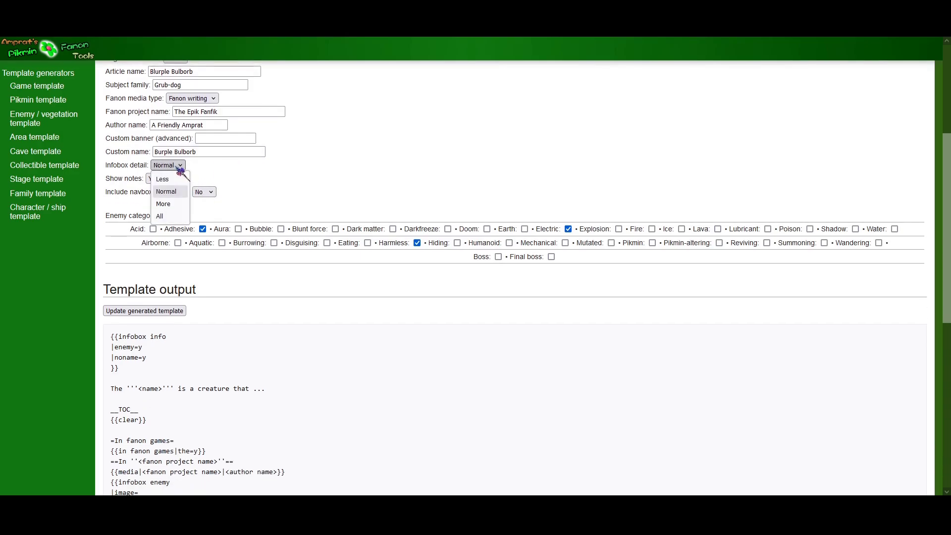
pyautogui.click(274, 174)
pyautogui.scroll(-1, 237, 169)
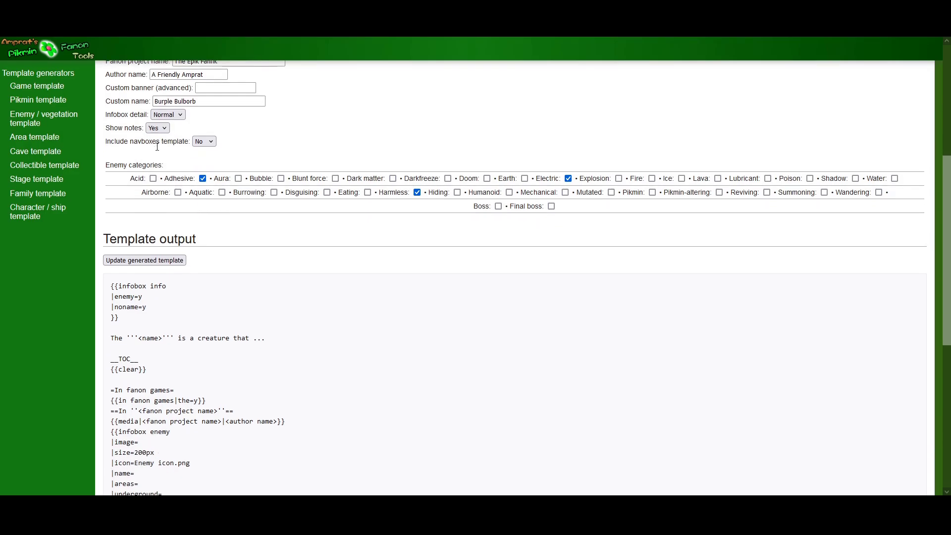
pyautogui.click(171, 116)
pyautogui.click(168, 166)
pyautogui.scroll(-3, 206, 197)
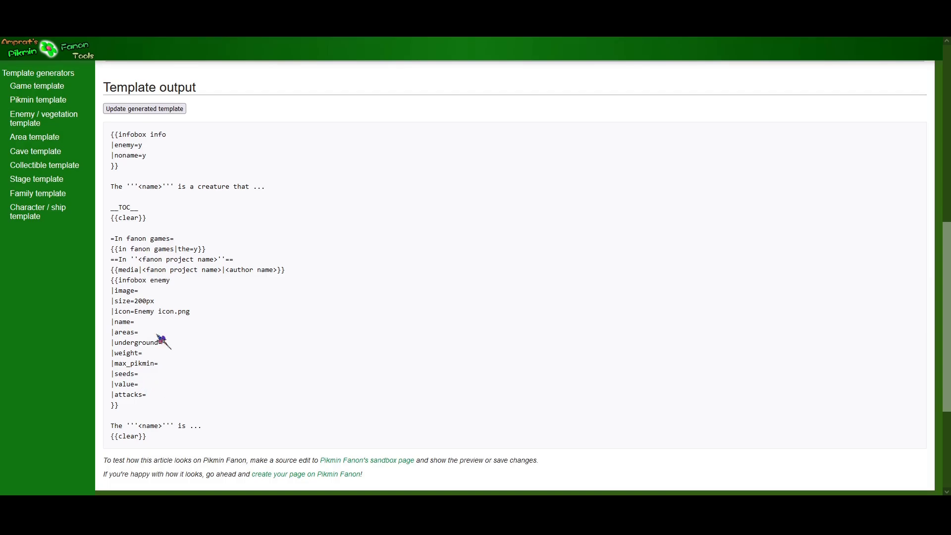
pyautogui.scroll(3, 159, 340)
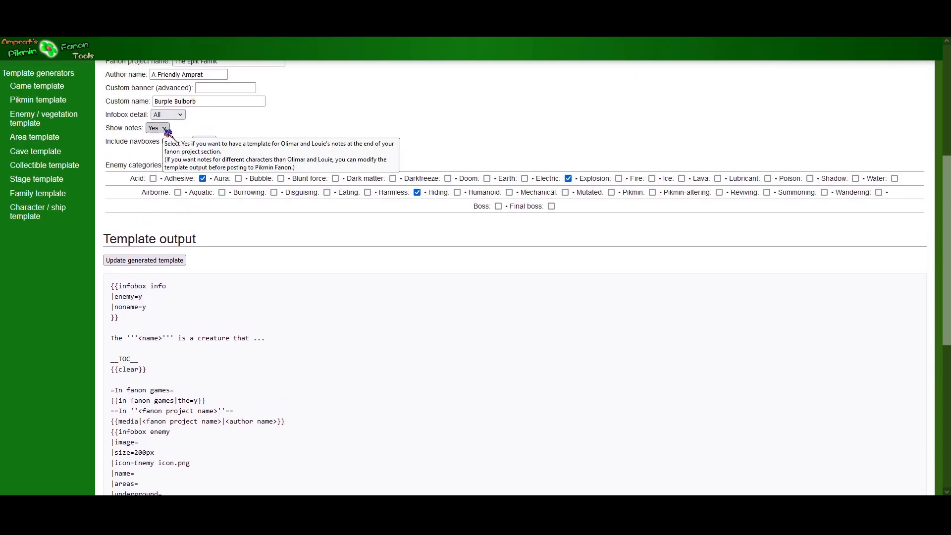
# Keep showing notes at Yes, set the infobox detail to Less, and locate the enemy infobox block in the output.
pyautogui.click(165, 129)
pyautogui.click(157, 140)
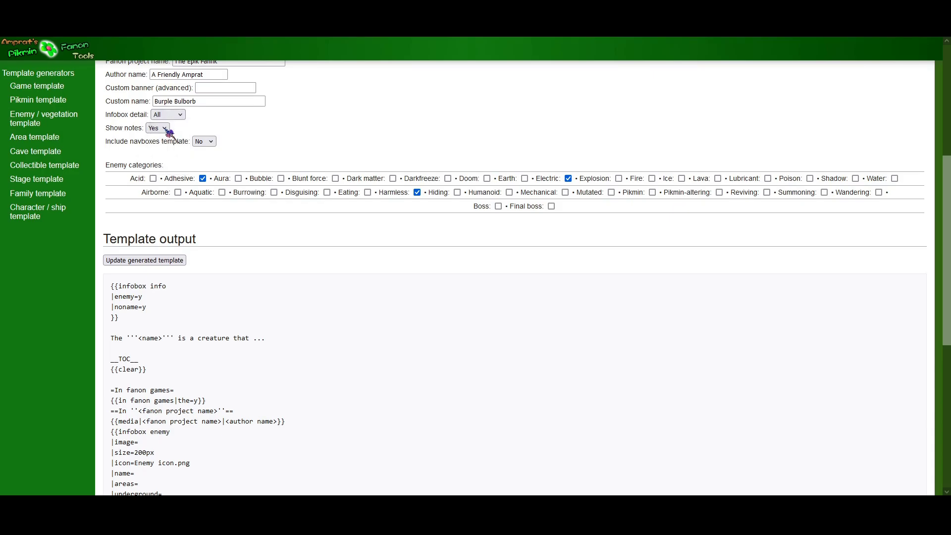
pyautogui.scroll(-2, 172, 133)
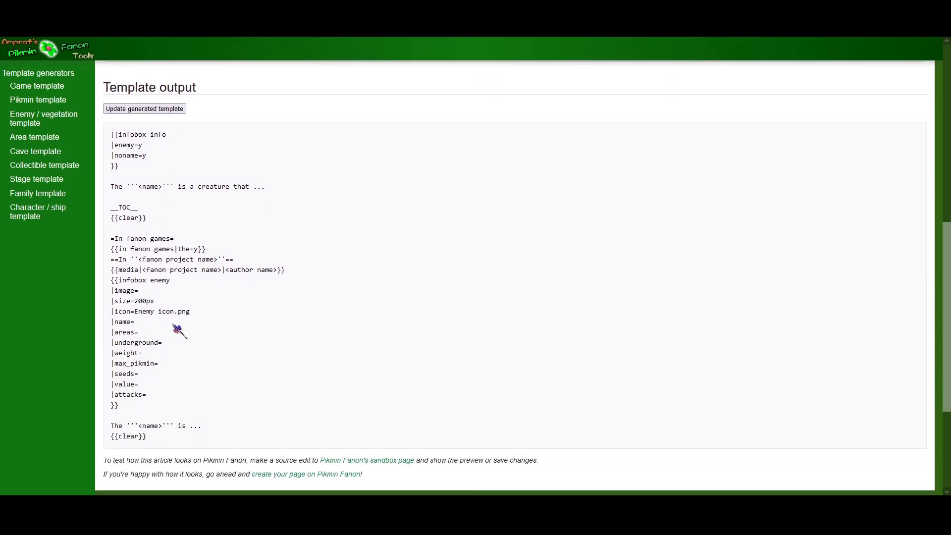
pyautogui.scroll(2, 173, 322)
pyautogui.scroll(1, 174, 319)
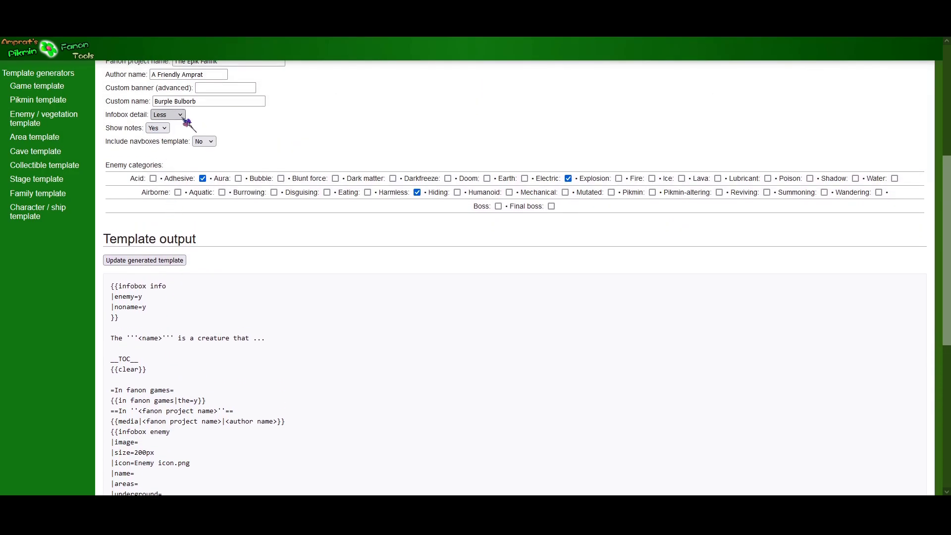
pyautogui.scroll(-1, 157, 302)
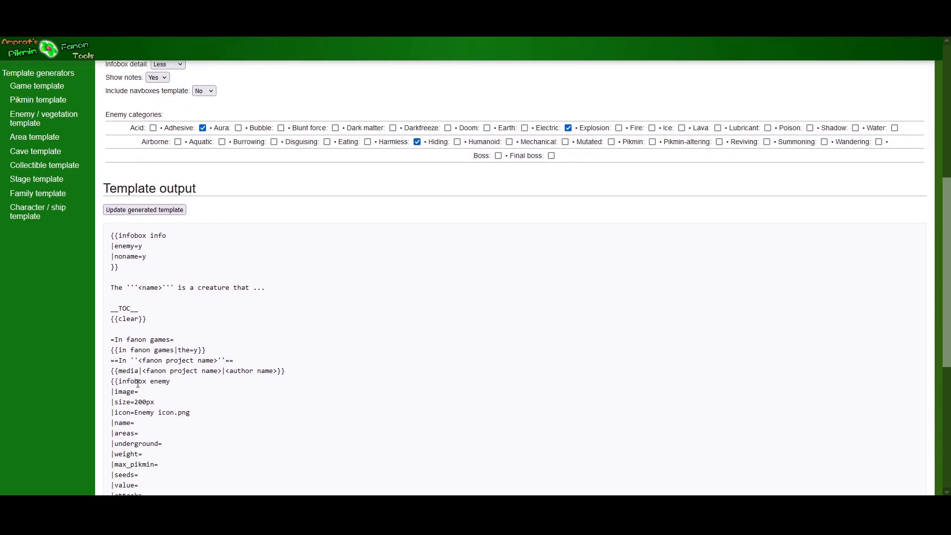
pyautogui.moveTo(131, 382); pyautogui.dragTo(167, 381)
# View the vegetation article options and open the enemy and plant article guidelines, returning to the generator.
pyautogui.scroll(5, 184, 347)
pyautogui.click(175, 210)
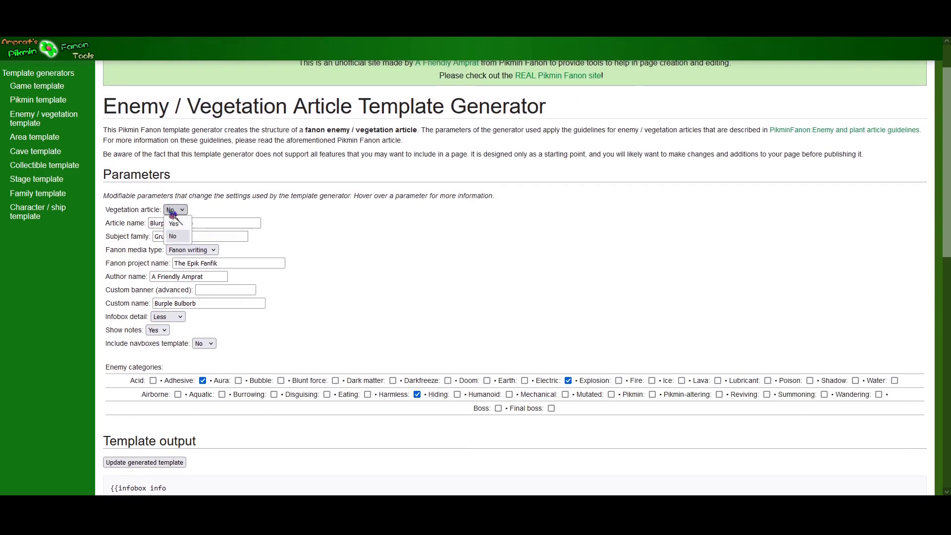
pyautogui.click(406, 261)
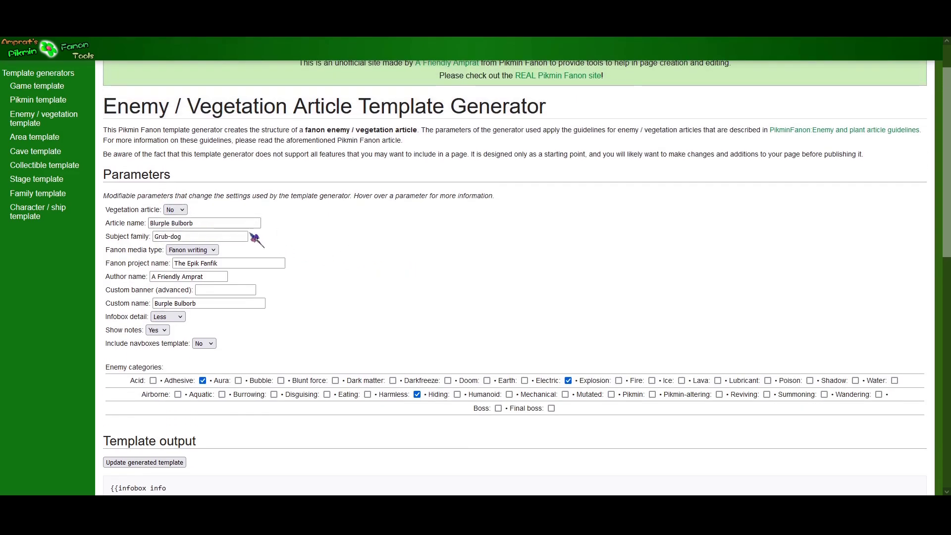
pyautogui.scroll(-1, 235, 214)
pyautogui.scroll(-2, 240, 218)
pyautogui.scroll(3, 510, 166)
pyautogui.click(805, 131)
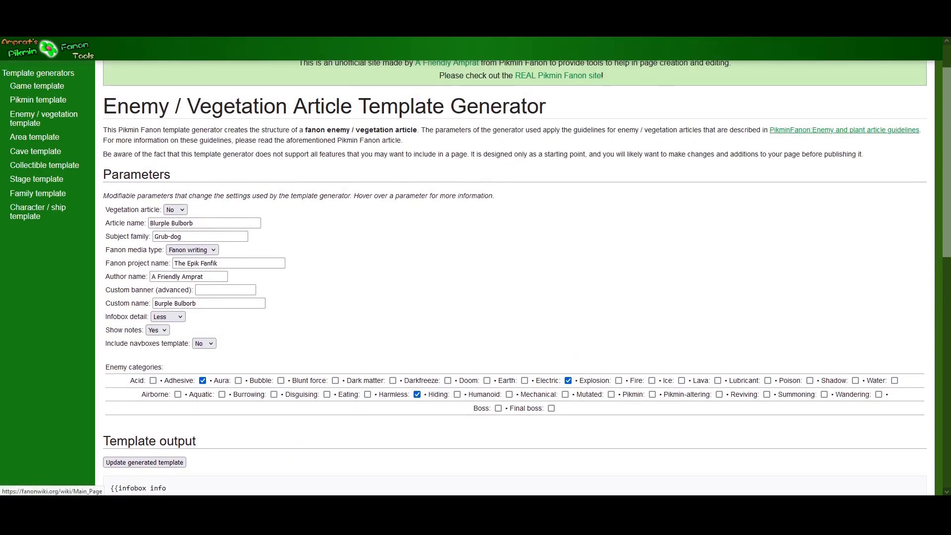
pyautogui.click(248, 10)
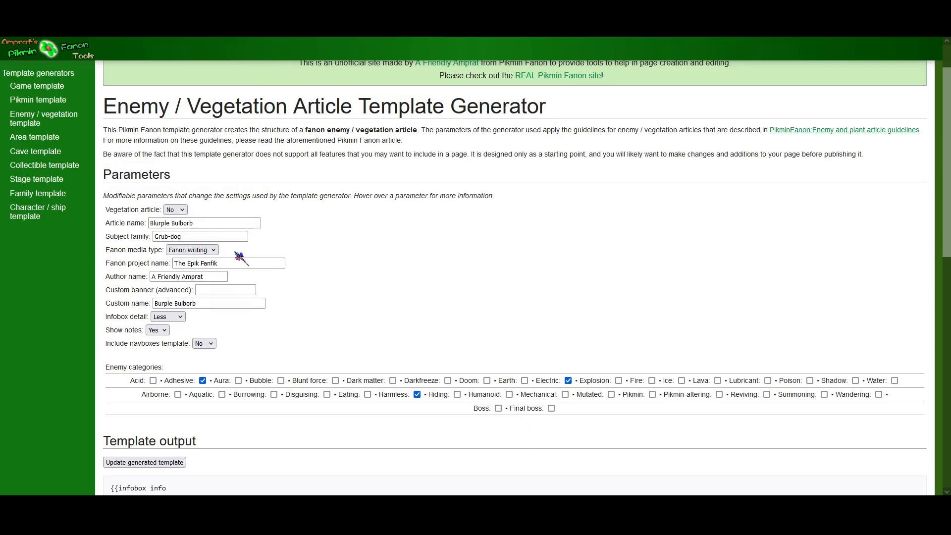
# Include the navboxes template and update the generated enemy template.
pyautogui.scroll(-2, 239, 256)
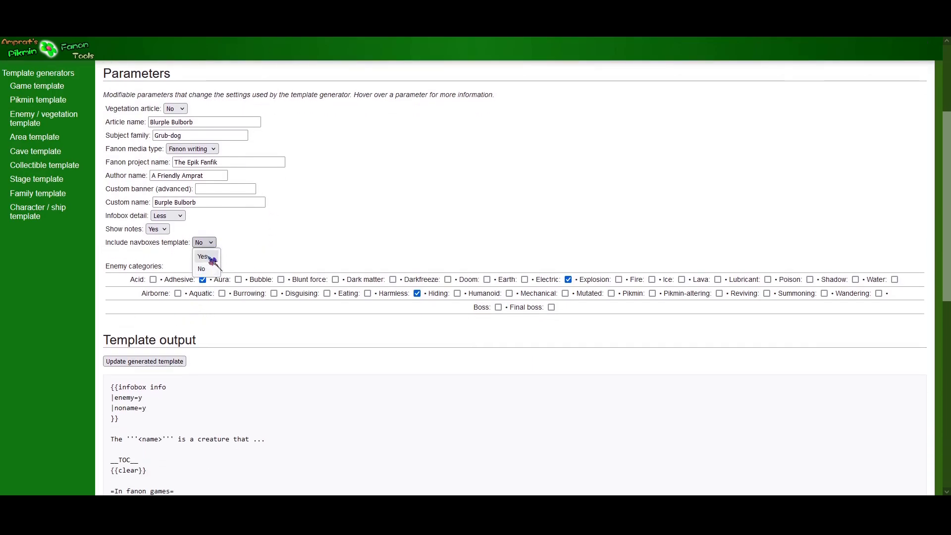
pyautogui.click(163, 362)
pyautogui.scroll(-5, 234, 297)
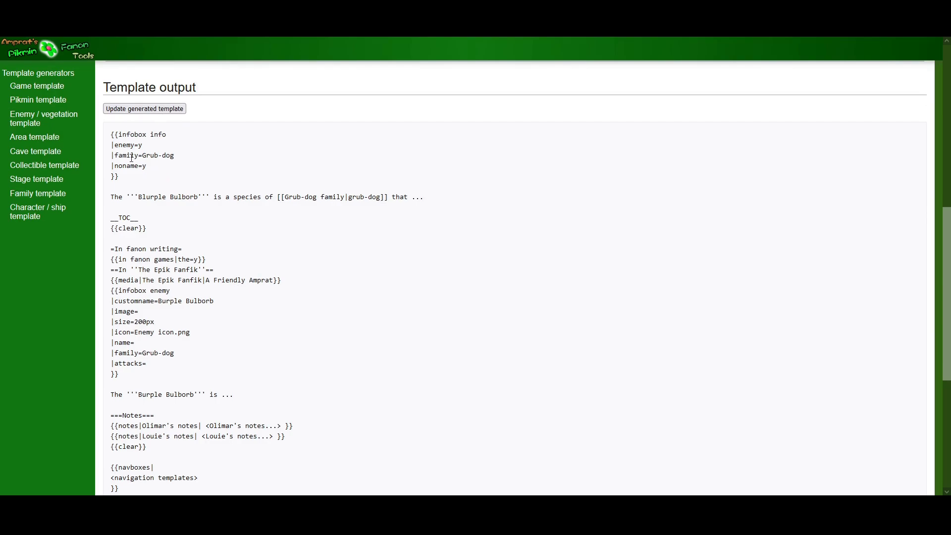
# Examine the generated template's introduction, fanon project section, custom name, and enemy category lines.
pyautogui.moveTo(110, 196); pyautogui.dragTo(273, 197)
pyautogui.scroll(-1, 248, 198)
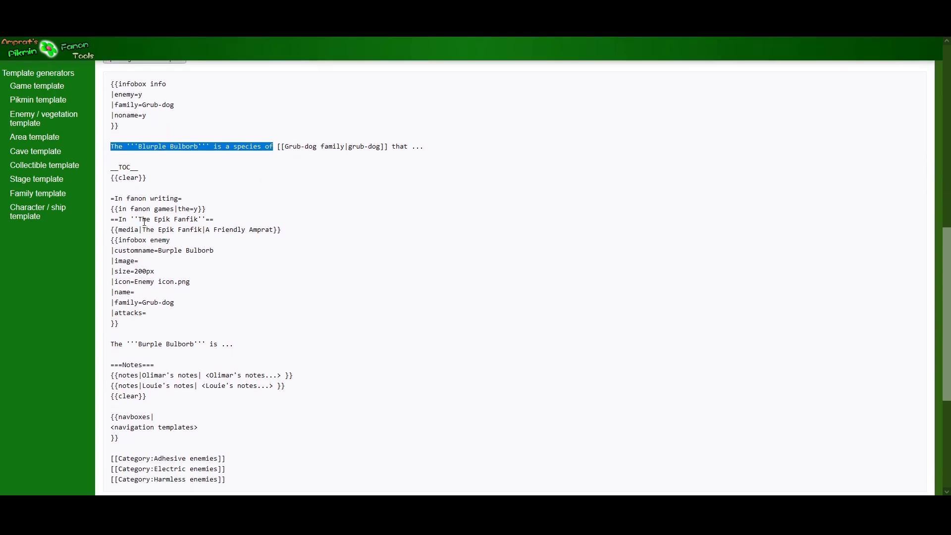
pyautogui.moveTo(145, 222); pyautogui.dragTo(172, 231)
pyautogui.doubleClick(169, 251)
pyautogui.scroll(-2, 187, 262)
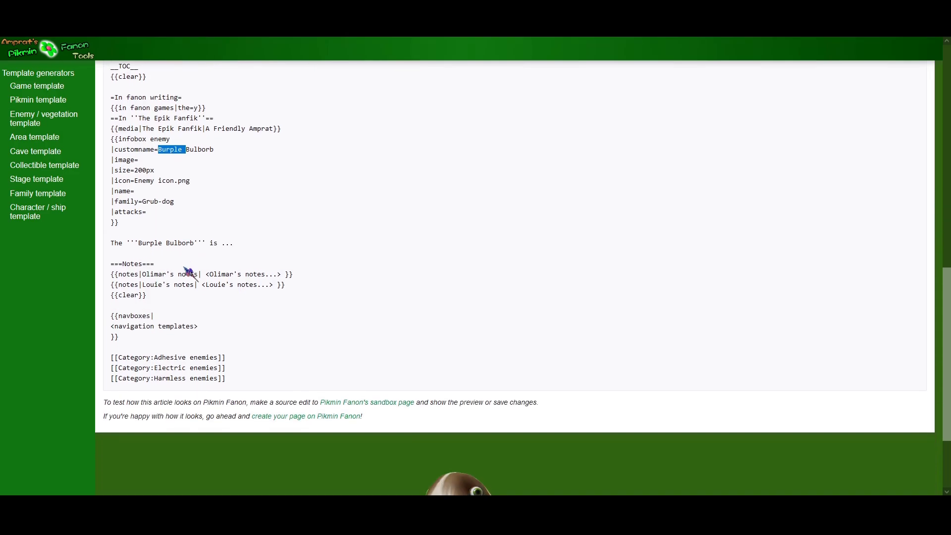
pyautogui.doubleClick(174, 368)
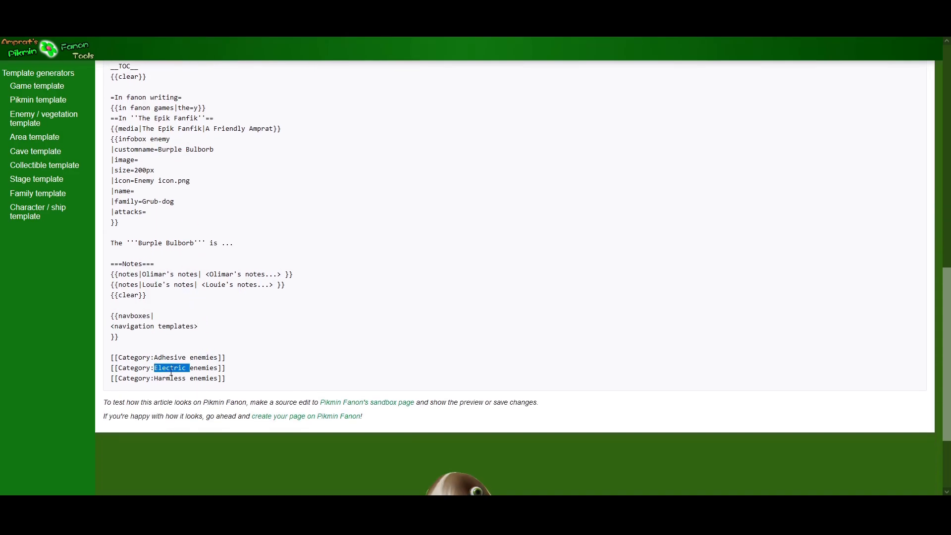
pyautogui.doubleClick(171, 378)
# Add the Boss and Final boss categories, update the generated template, and check its final bosses category line.
pyautogui.scroll(4, 297, 277)
pyautogui.scroll(3, 301, 280)
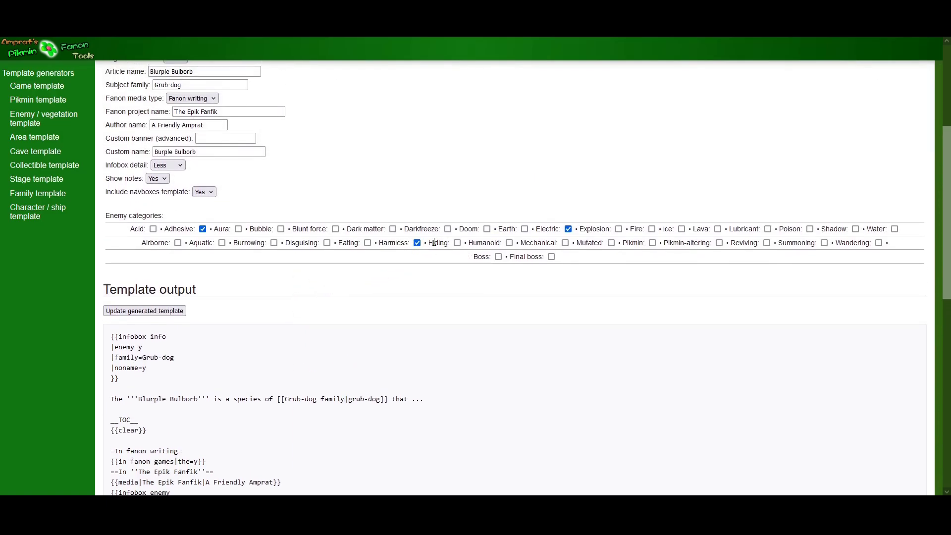
pyautogui.scroll(-1, 434, 244)
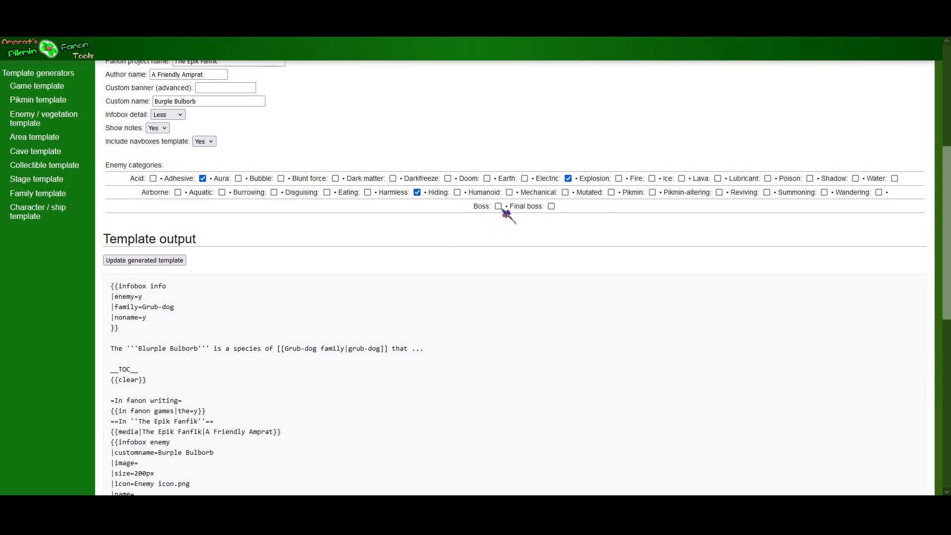
pyautogui.click(498, 207)
pyautogui.click(161, 261)
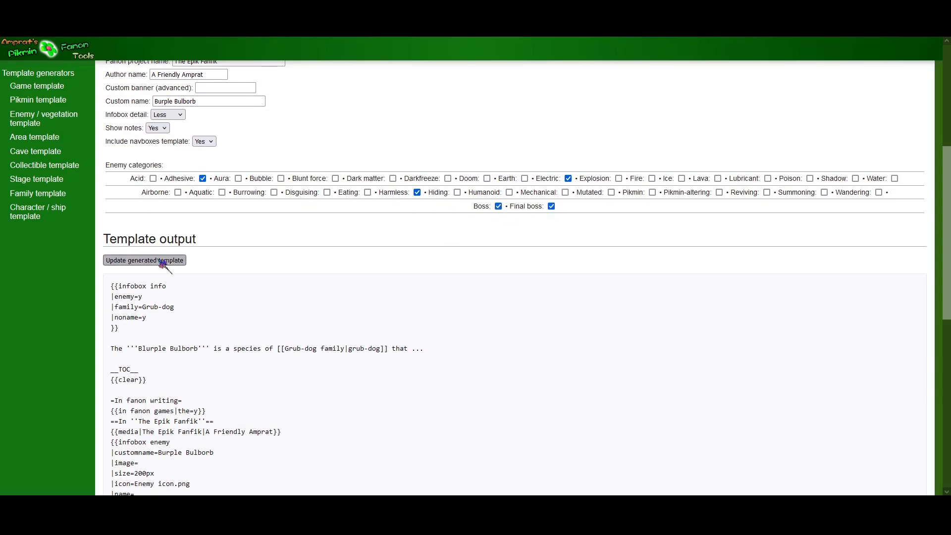
pyautogui.scroll(-7, 410, 210)
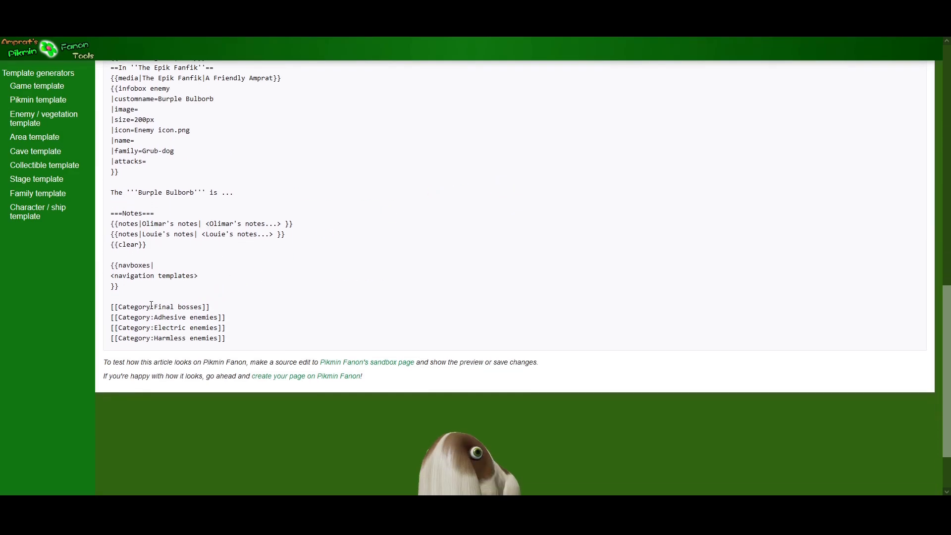
pyautogui.moveTo(134, 307); pyautogui.dragTo(194, 307)
# Copy the entire generated enemy template and open the Pikmin Fanon source editor for creating the Blurple Bulborb page.
pyautogui.scroll(2, 314, 307)
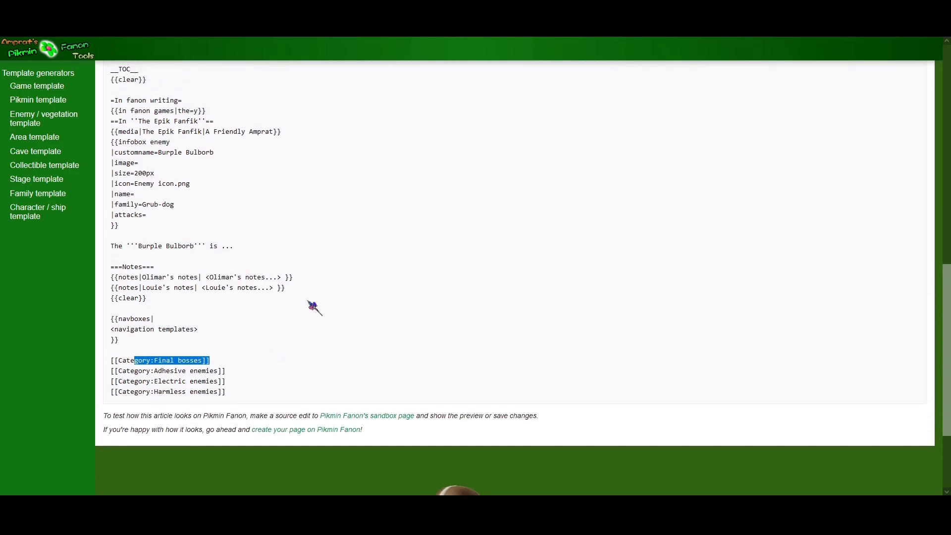
pyautogui.scroll(12, 313, 308)
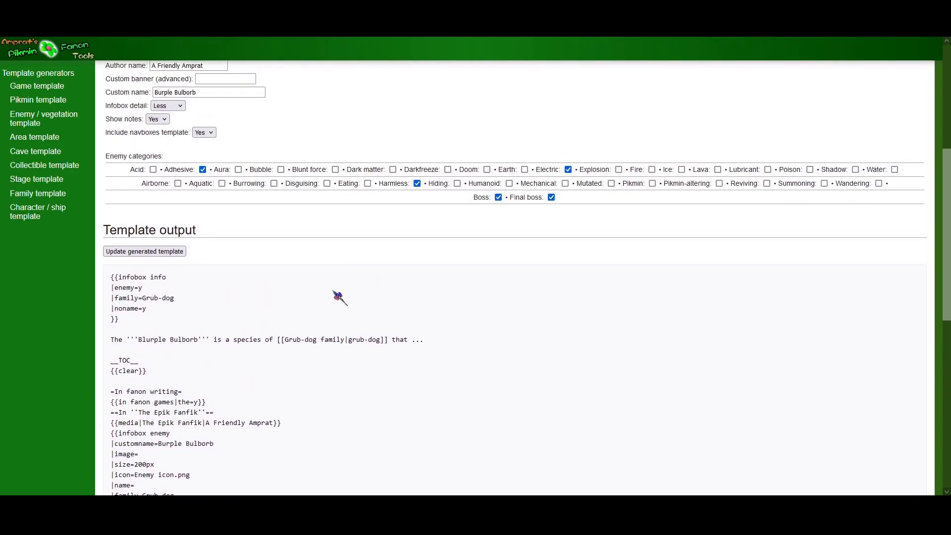
pyautogui.scroll(-3, 375, 277)
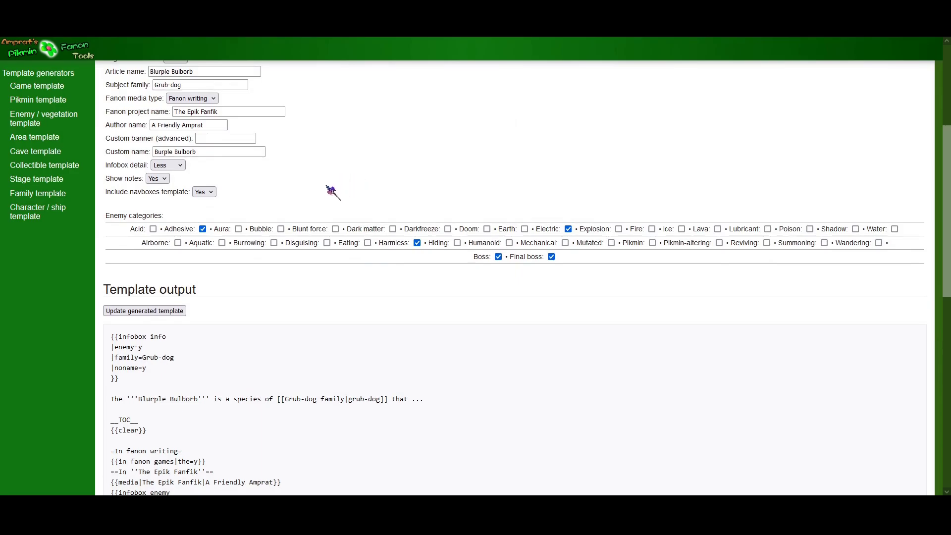
pyautogui.scroll(-5, 219, 191)
pyautogui.scroll(-2, 139, 356)
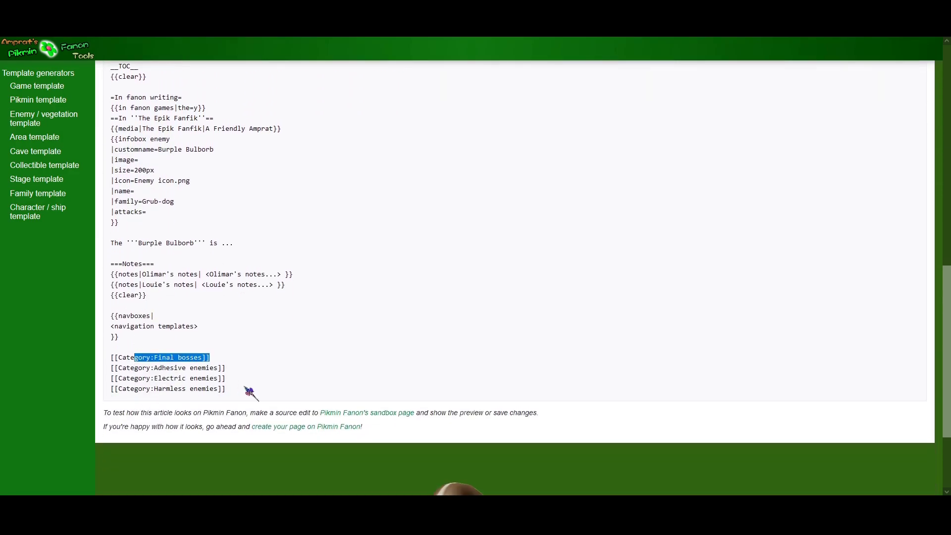
pyautogui.moveTo(250, 392); pyautogui.dragTo(155, 158)
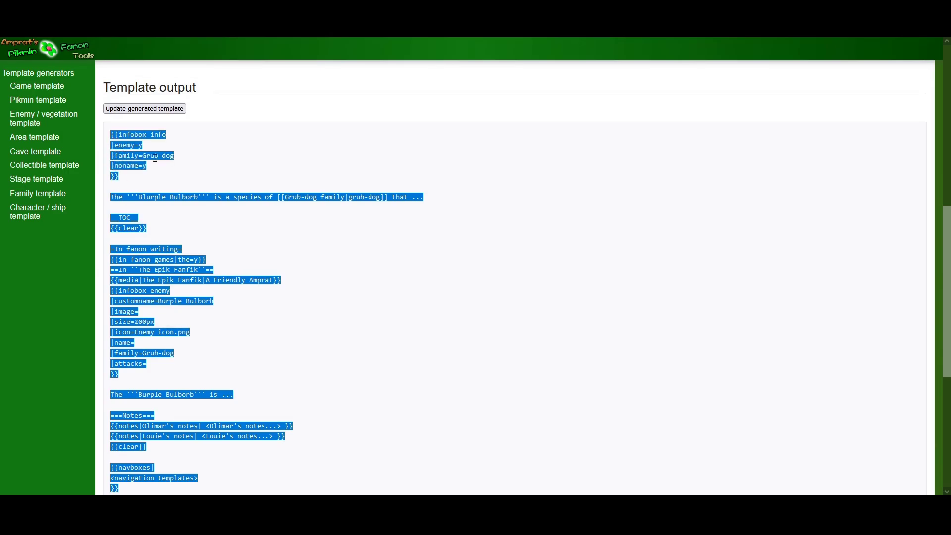
pyautogui.scroll(-3, 371, 382)
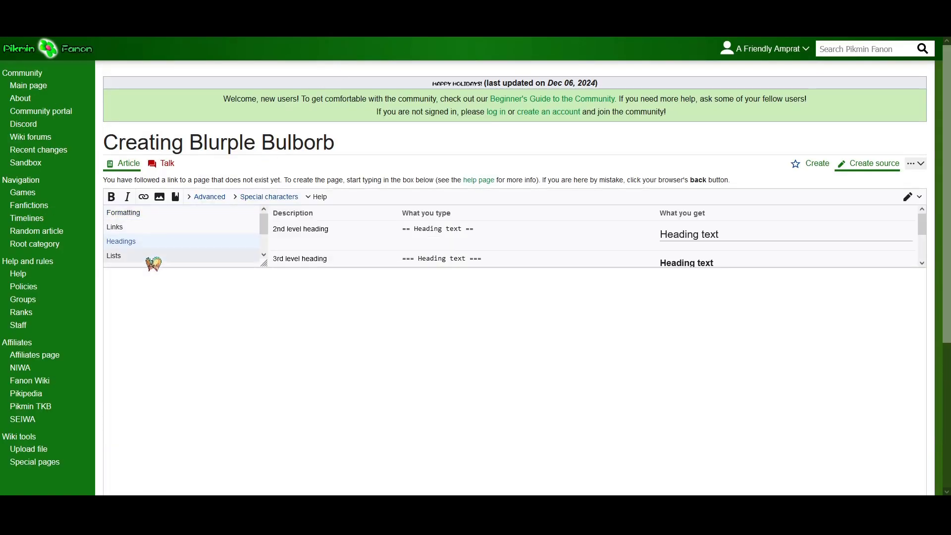
# Paste the generated template into the Blurple Bulborb page source and show a preview of the page.
pyautogui.click(137, 214)
pyautogui.scroll(-3, 162, 352)
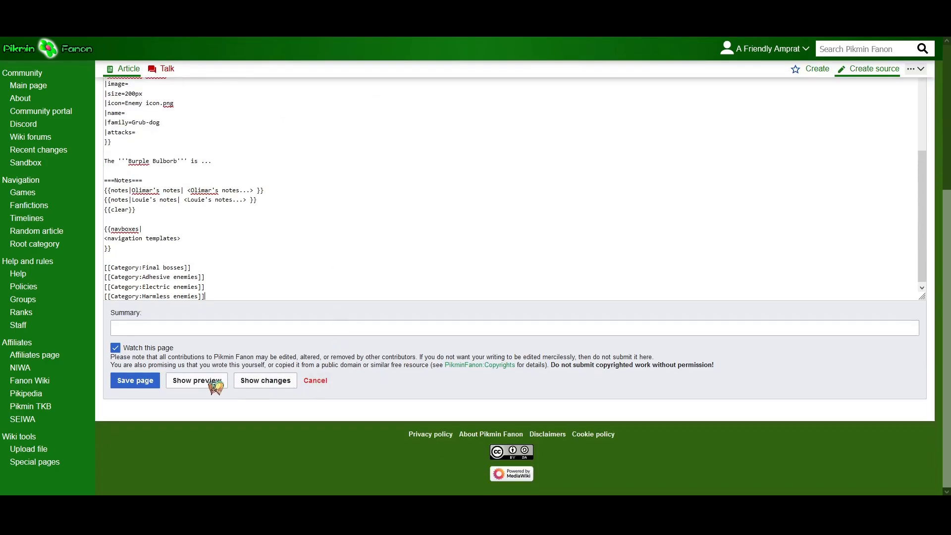
pyautogui.click(191, 382)
# Examine the previewed project banner, notes section, and navigation templates placeholder, comparing them with the navboxes and category code in the page source.
pyautogui.scroll(-3, 503, 171)
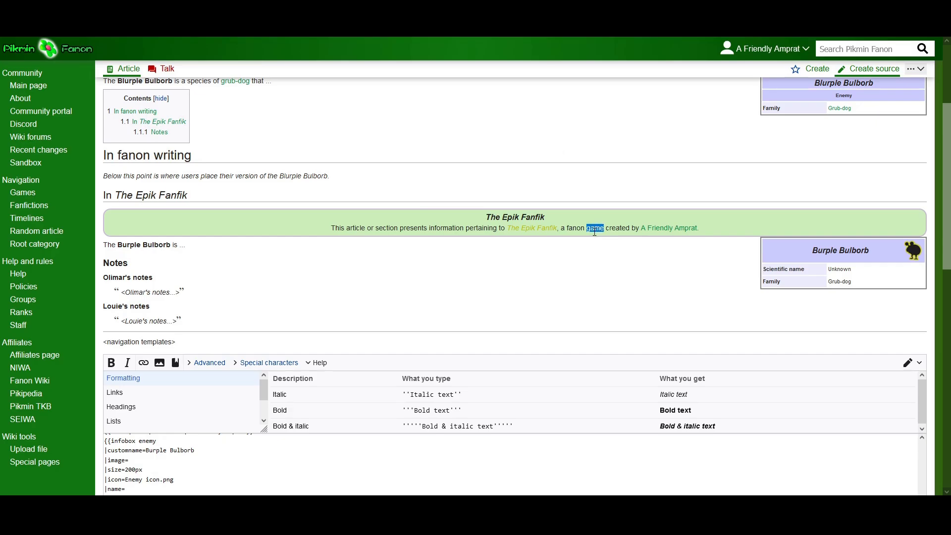
pyautogui.scroll(2, 594, 236)
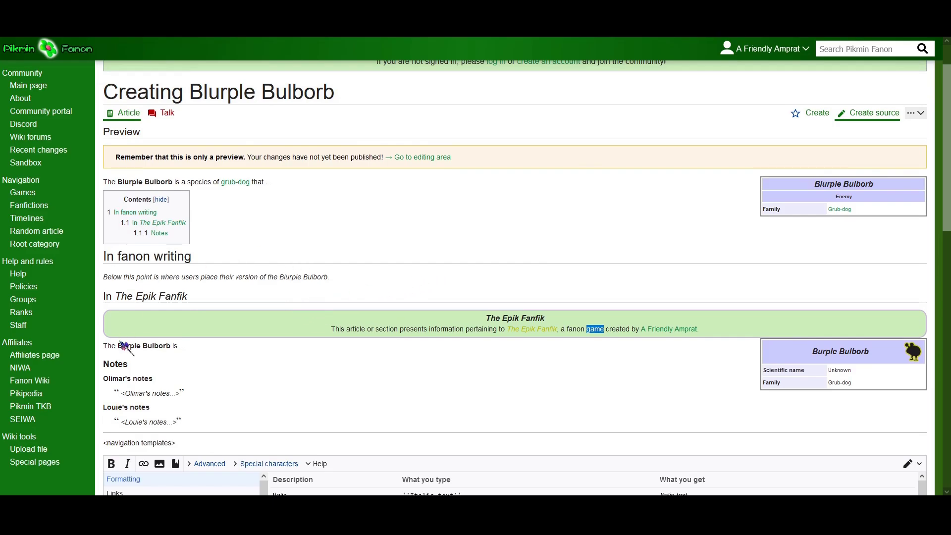
pyautogui.scroll(-3, 160, 421)
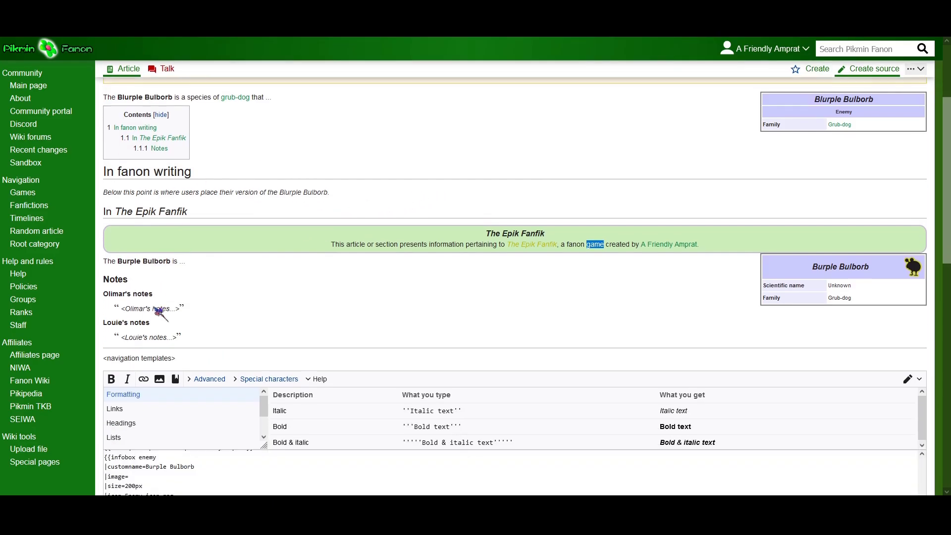
pyautogui.tripleClick(128, 292)
pyautogui.scroll(-4, 132, 347)
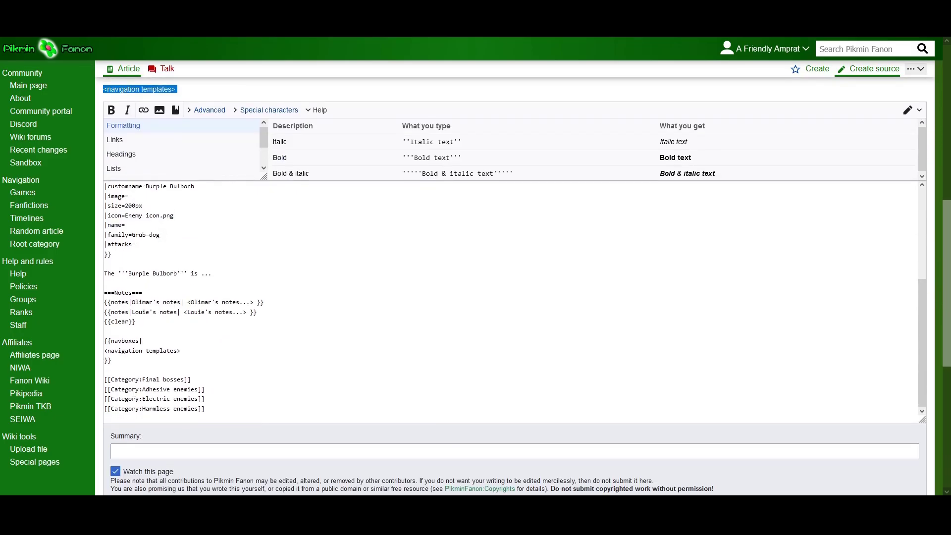
pyautogui.tripleClick(111, 349)
pyautogui.scroll(8, 112, 349)
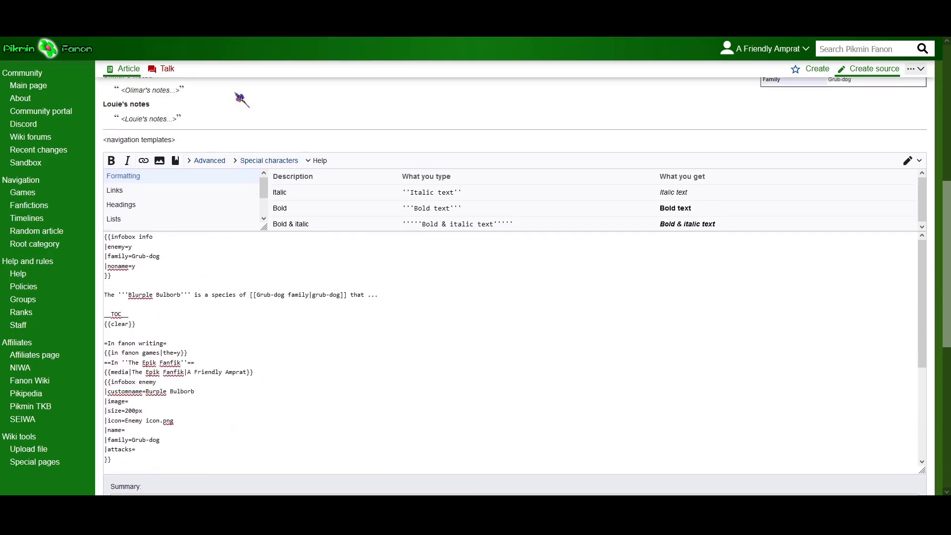
# Examine the previewed Blurple Bulborb page, comparing its title and introduction with the infoboxes, fanon writing section and notes.
pyautogui.scroll(4, 301, 170)
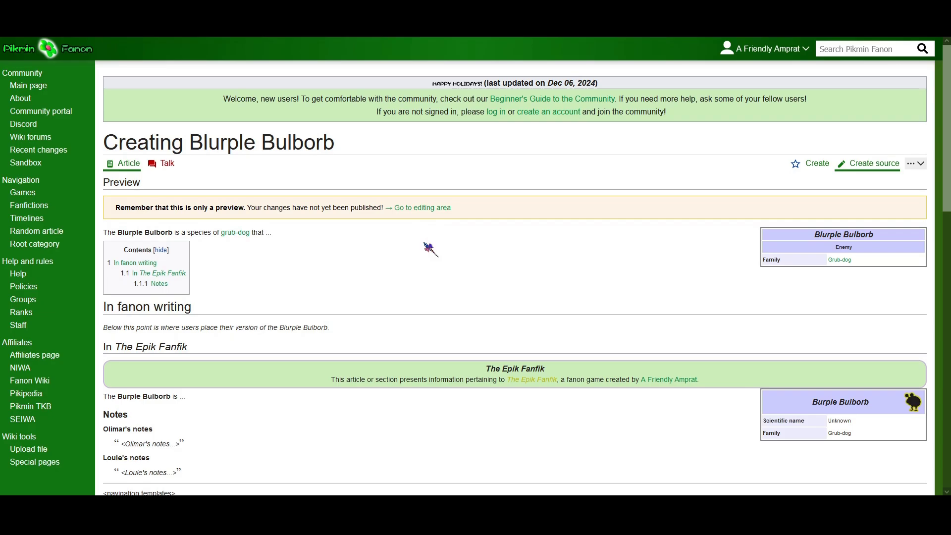
pyautogui.scroll(-4, 431, 250)
pyautogui.scroll(5, 426, 213)
pyautogui.moveTo(335, 146); pyautogui.dragTo(208, 144)
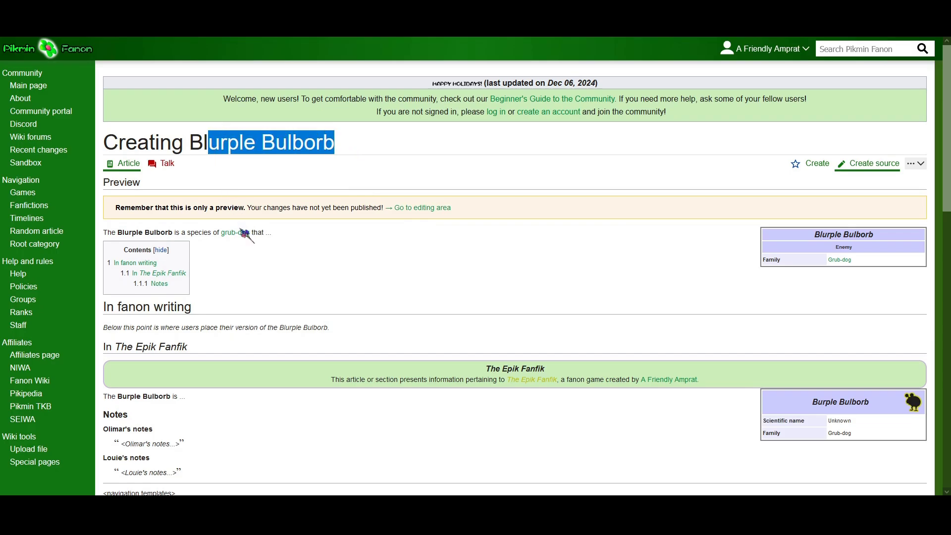
pyautogui.click(242, 233)
pyautogui.click(547, 292)
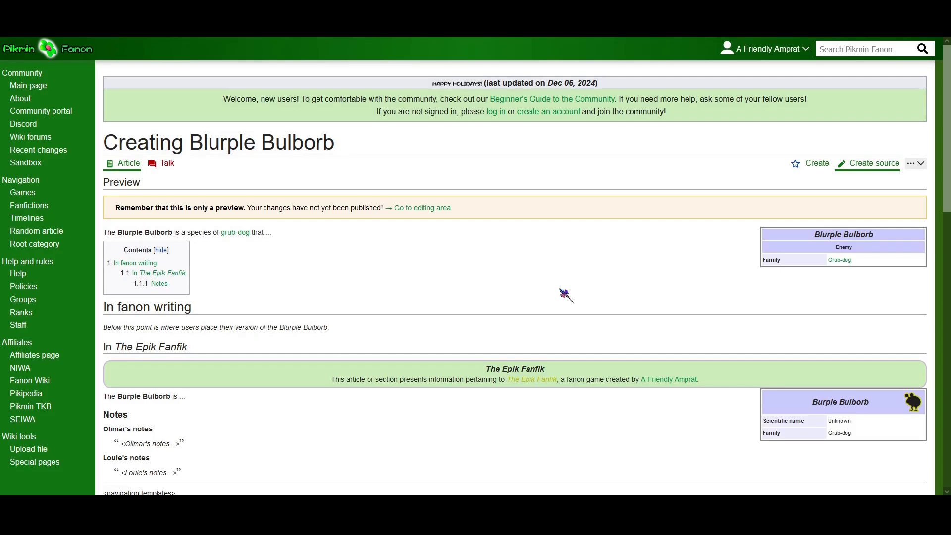
pyautogui.scroll(-4, 473, 132)
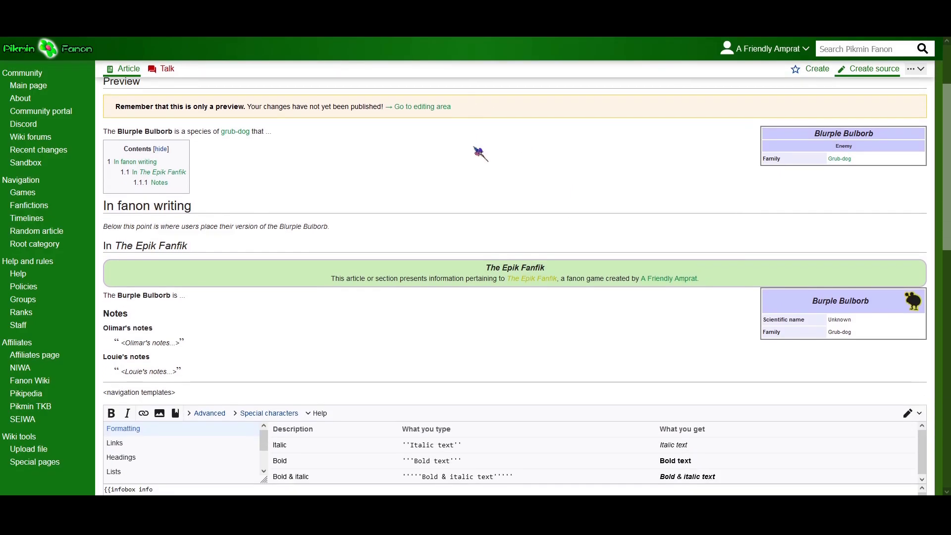
pyautogui.scroll(4, 454, 134)
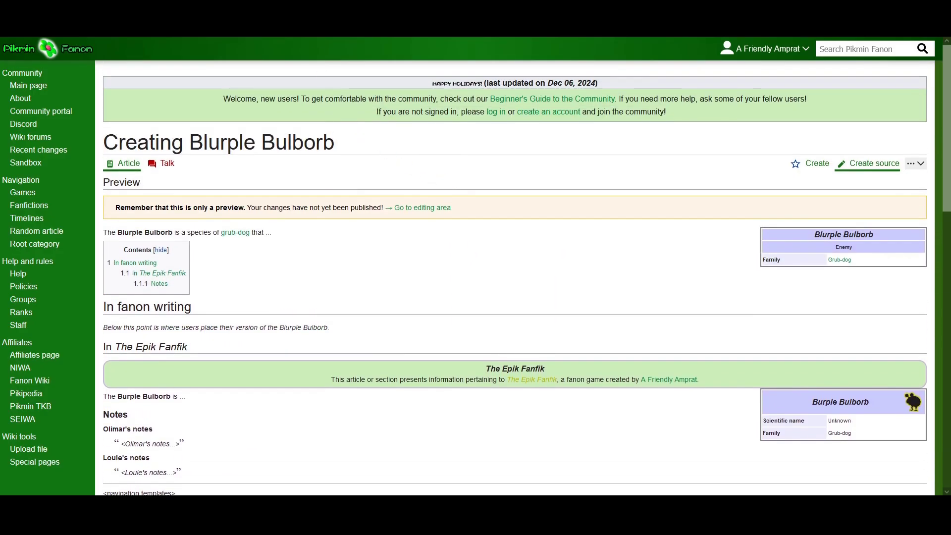
# Switch back to the enemy template generator and view its parameters alongside the enemy and plant article guidelines.
pyautogui.hotkey('ctrl', 'shift', 'Tab')
pyautogui.scroll(15, 333, 142)
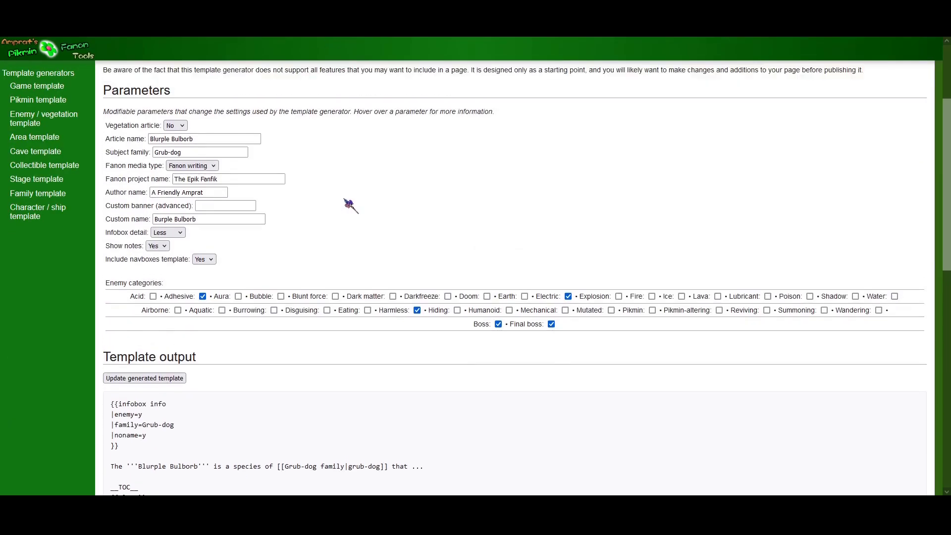
pyautogui.click(389, 1)
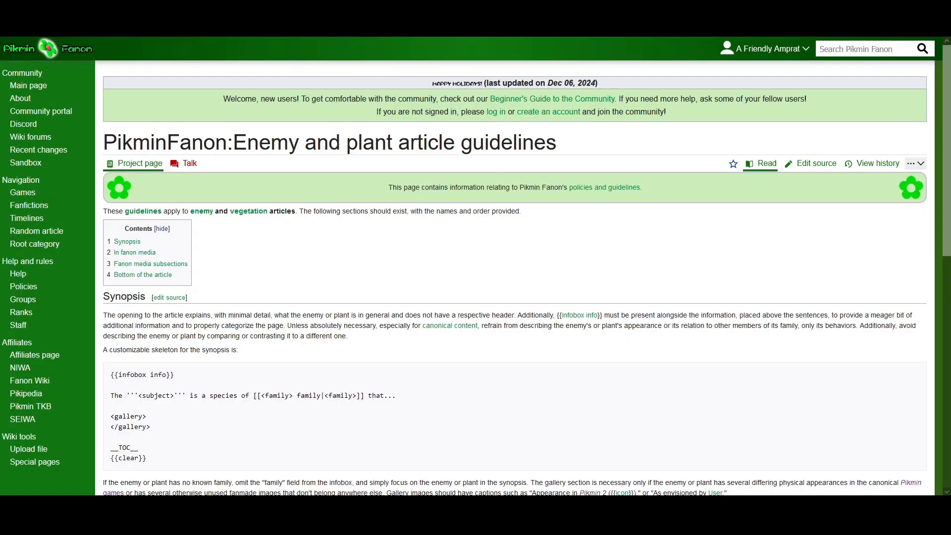
pyautogui.click(273, 2)
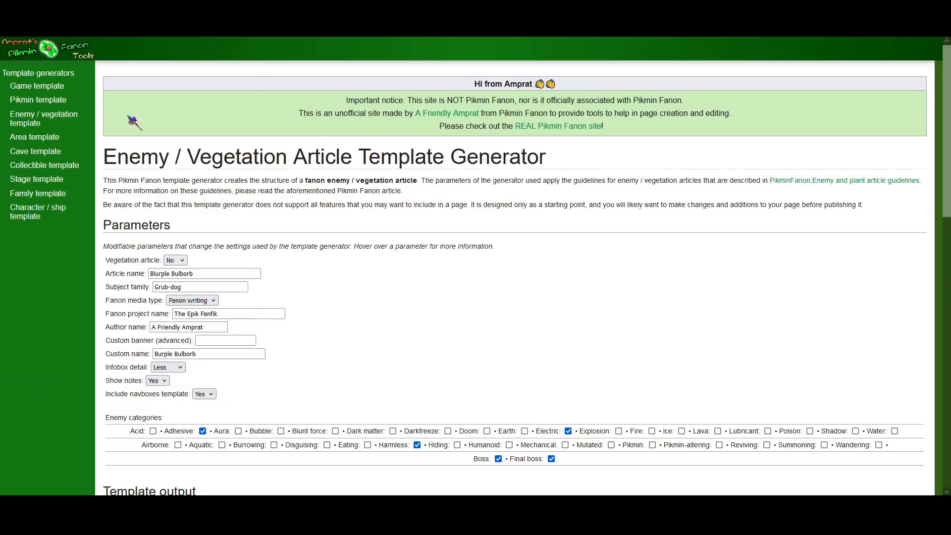
# Browse the Pikmin, enemy, area, cave and collectible template generator pages, ending on the game template generator.
pyautogui.click(30, 100)
pyautogui.click(30, 118)
pyautogui.click(24, 136)
pyautogui.click(35, 153)
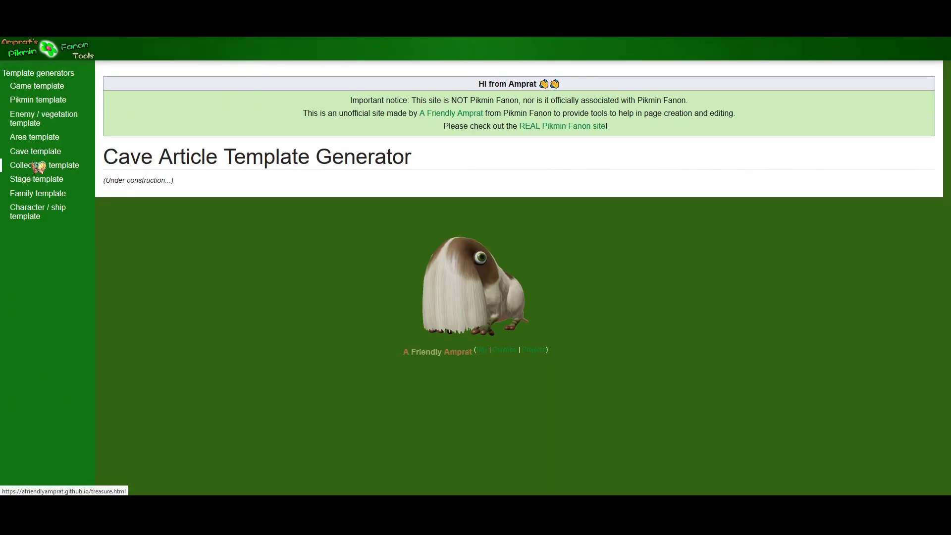
pyautogui.click(39, 165)
pyautogui.click(39, 85)
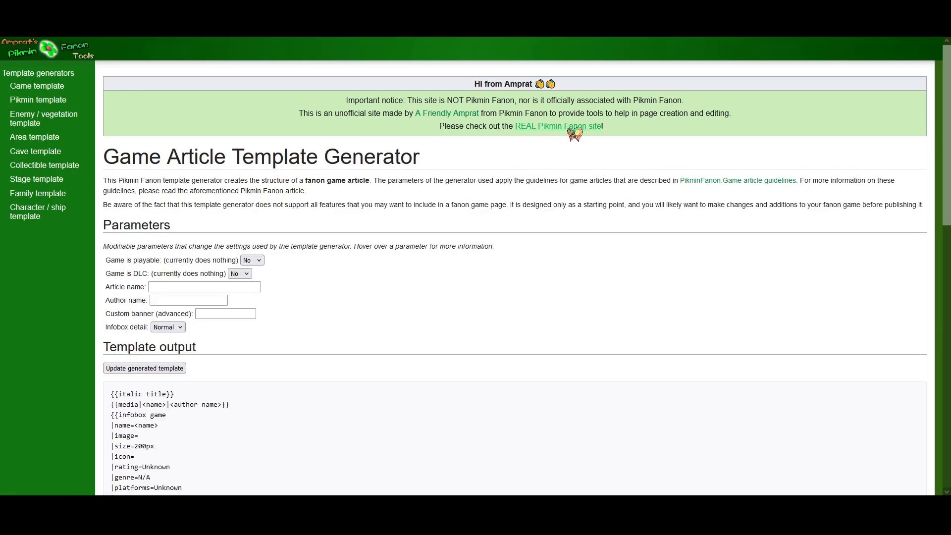
# Look through the game template generator's page, from its parameters to the generated output and the sandbox and page creation links.
pyautogui.scroll(-13, 606, 153)
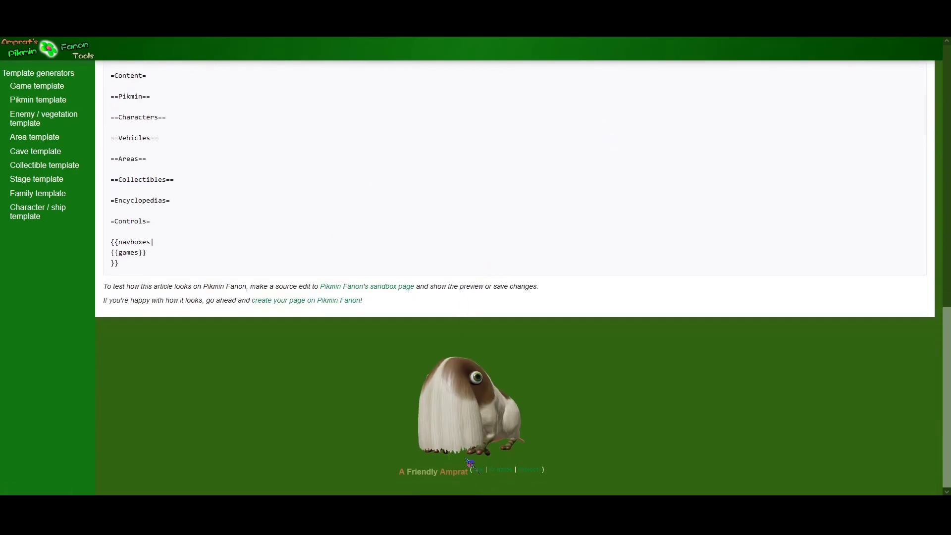
pyautogui.middleClick(696, 440)
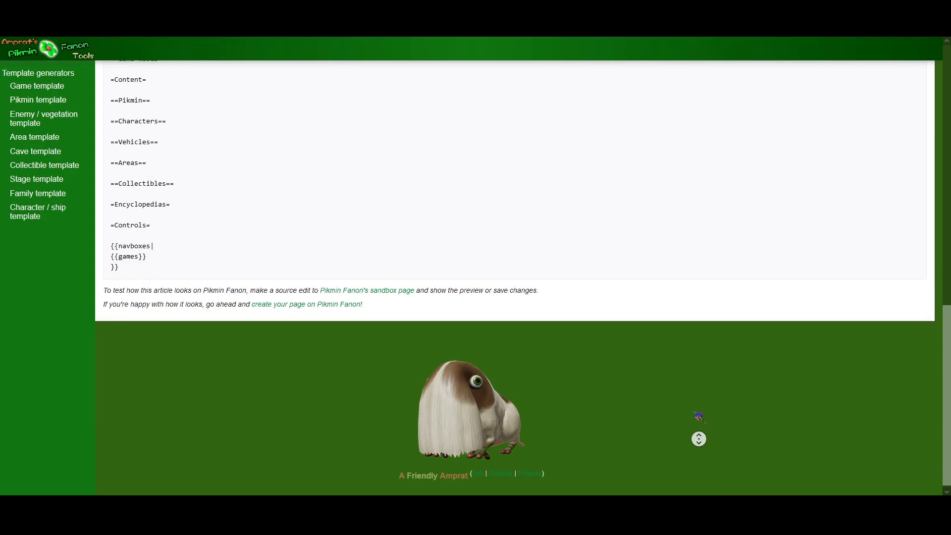
pyautogui.middleClick(591, 211)
pyautogui.middleClick(585, 339)
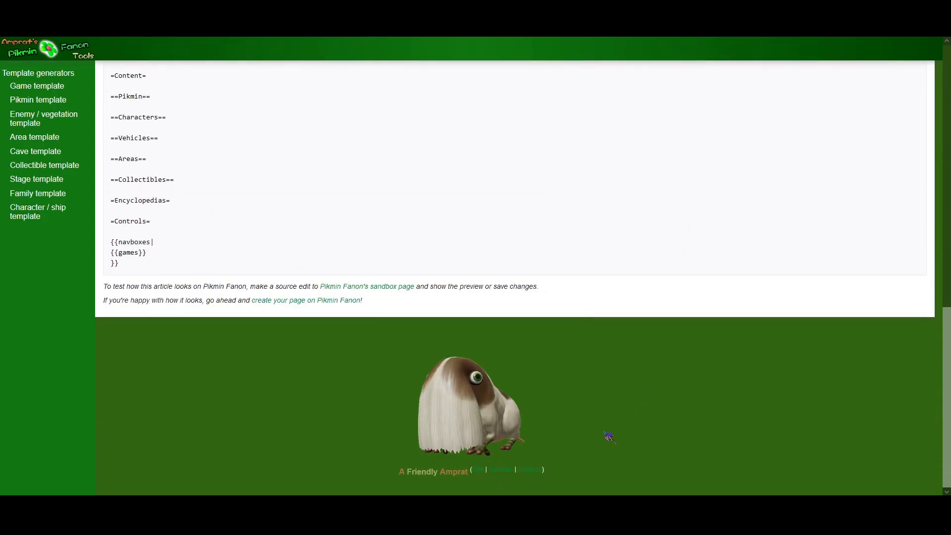
pyautogui.middleClick(635, 461)
pyautogui.middleClick(537, 278)
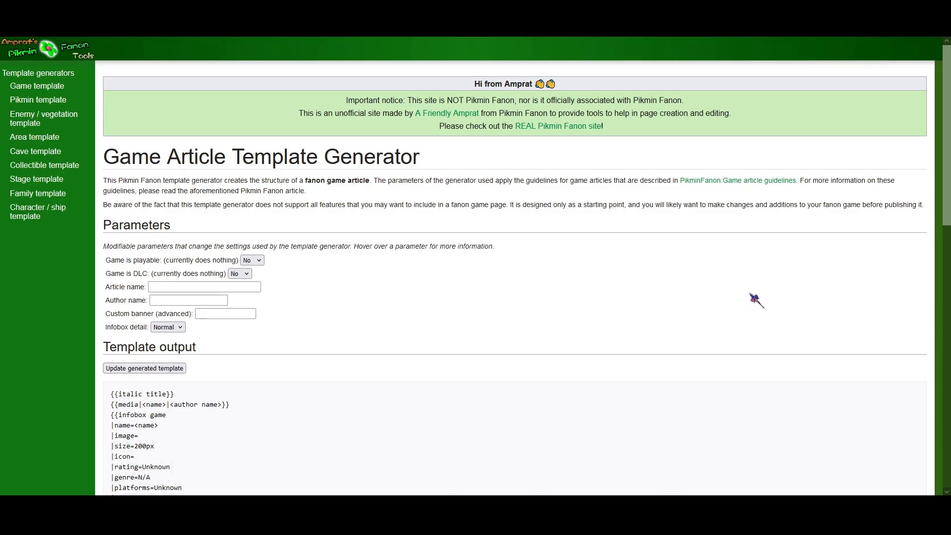
pyautogui.scroll(-15, 565, 278)
pyautogui.scroll(15, 565, 277)
# Open the Pikmin Fanon Tools home page, view the creator's talk page for feedback, and return to the home page.
pyautogui.click(35, 54)
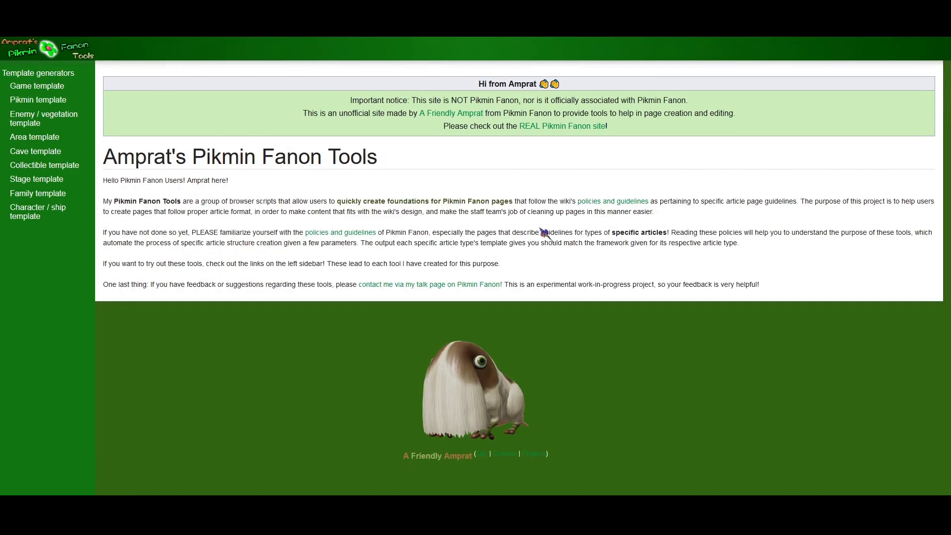
pyautogui.click(433, 283)
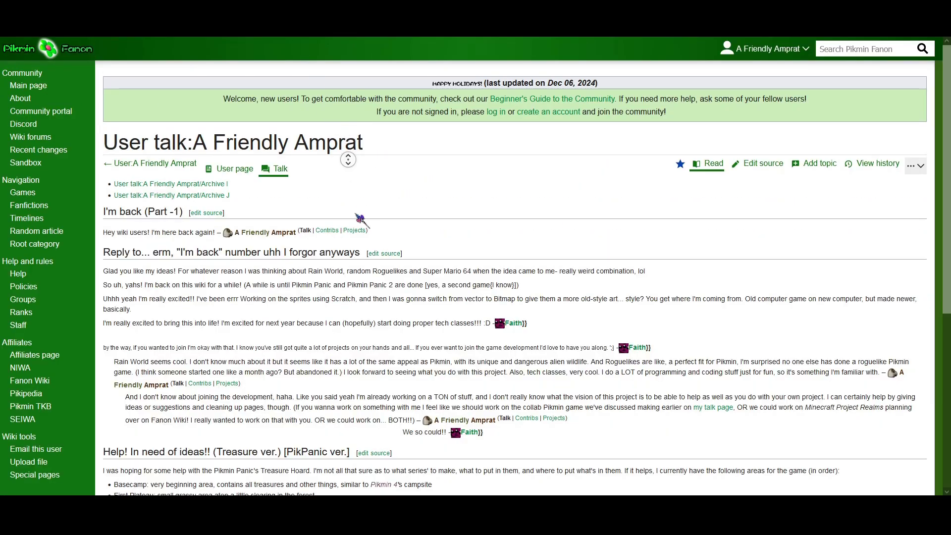
pyautogui.scroll(-7, 356, 320)
pyautogui.hotkey('alt', 'Left')
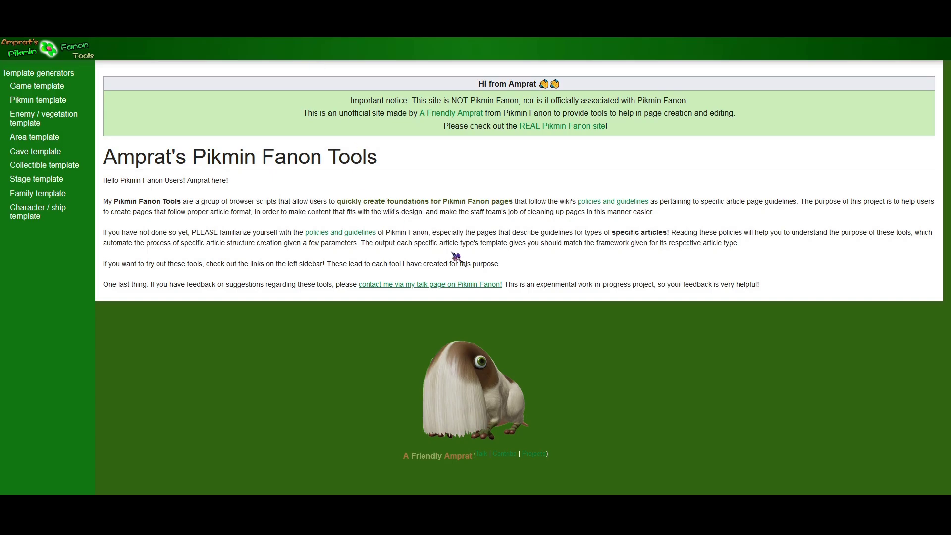